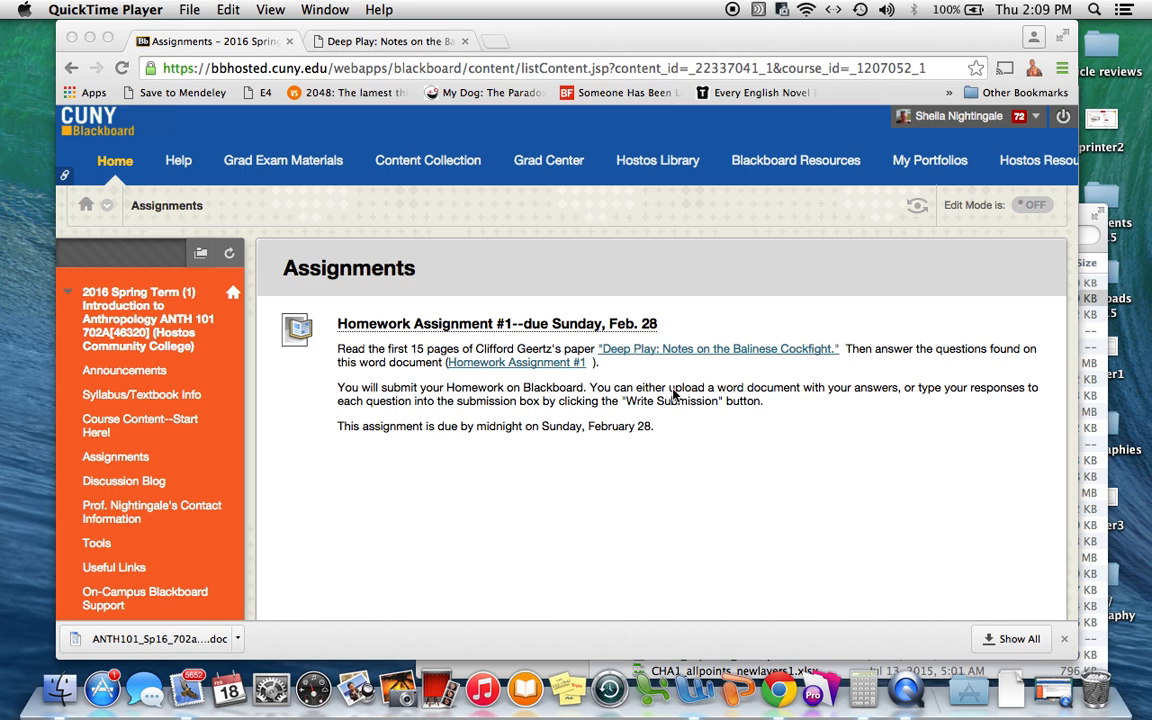
left_click(641, 338)
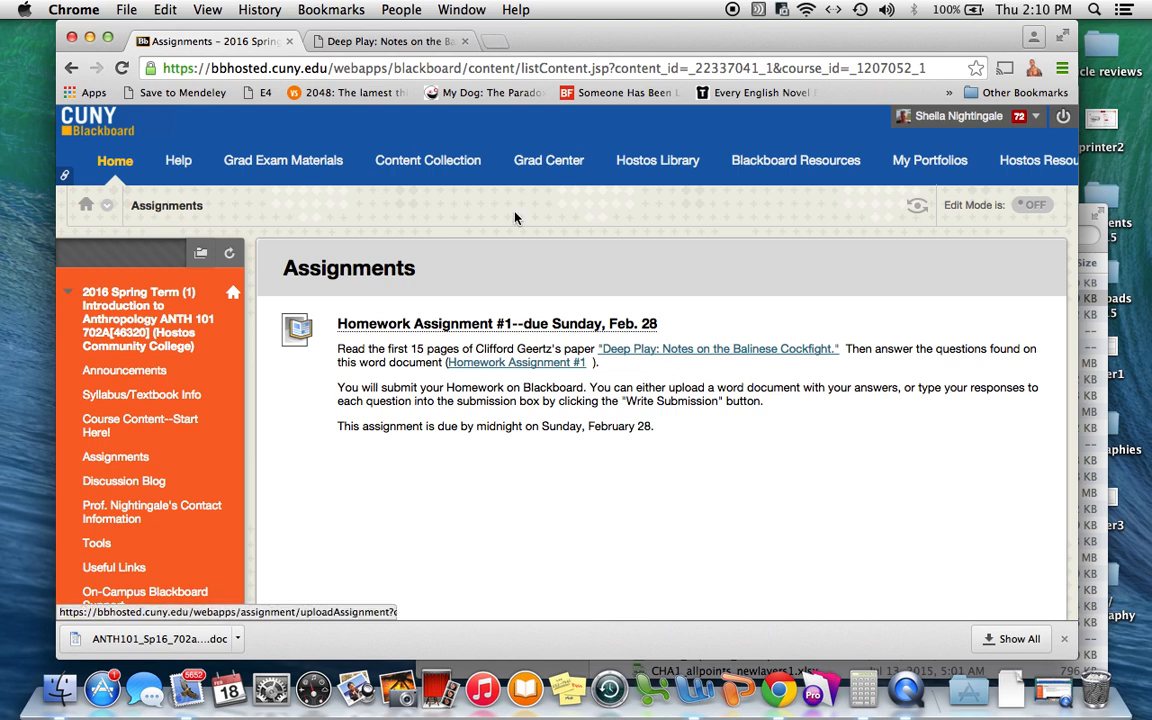
left_click(368, 41)
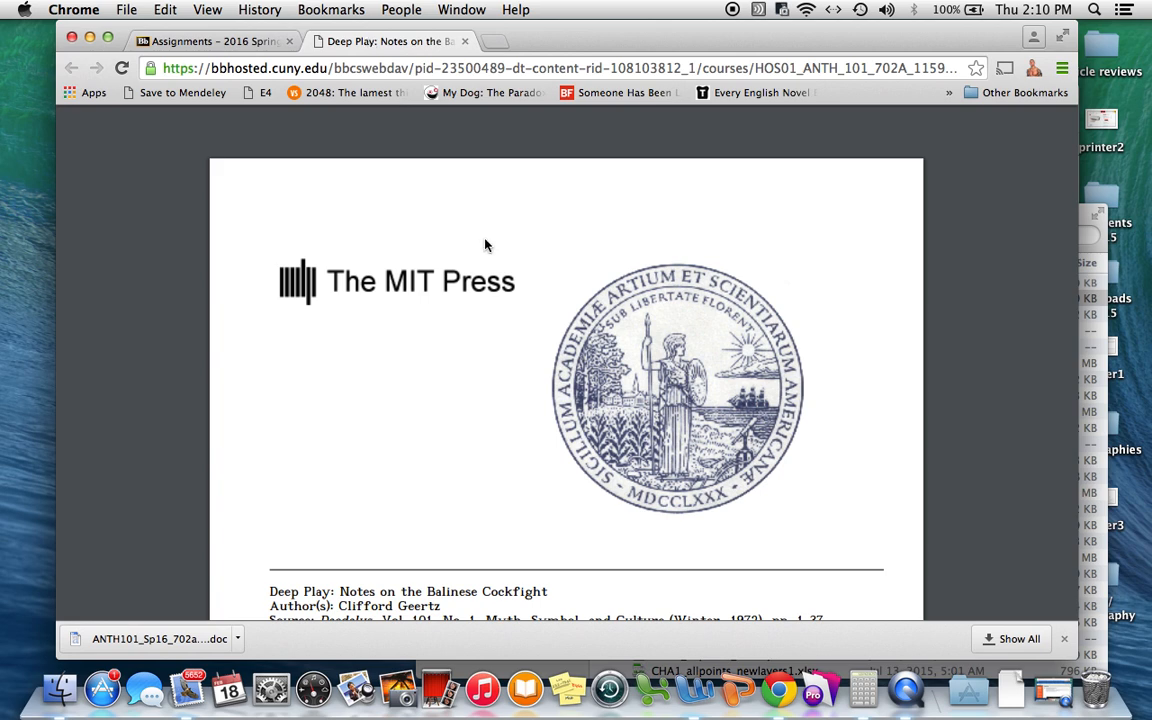
scroll(484, 245, "down", 5)
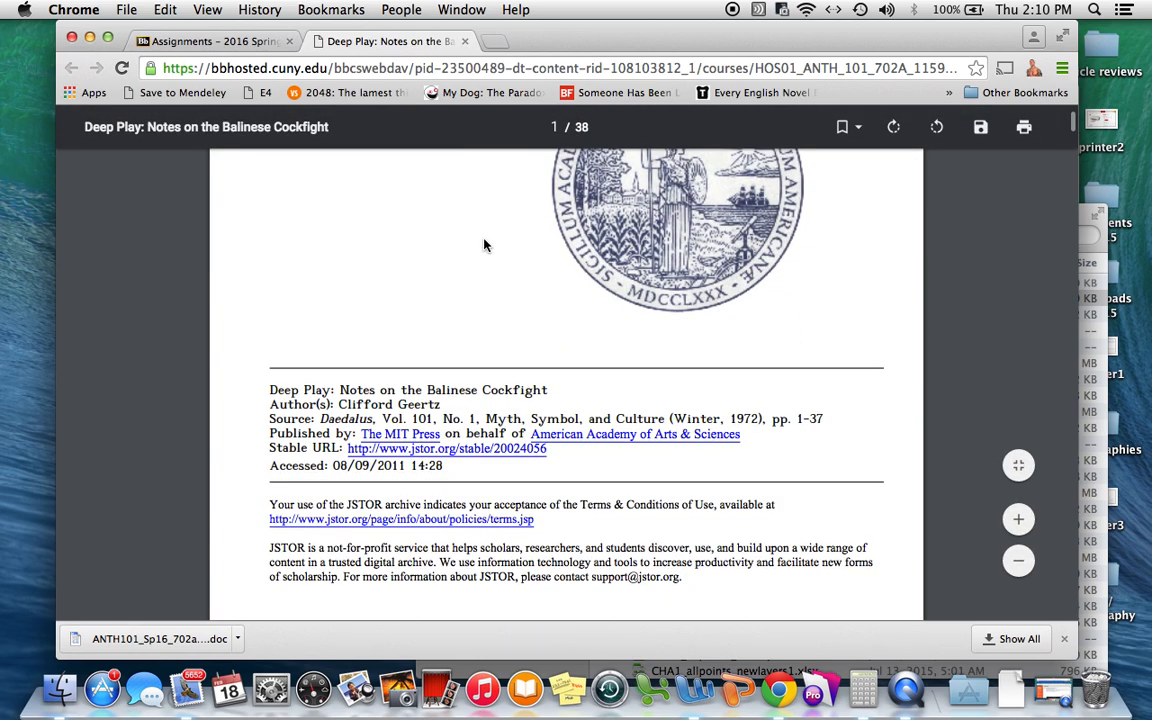
left_click(203, 42)
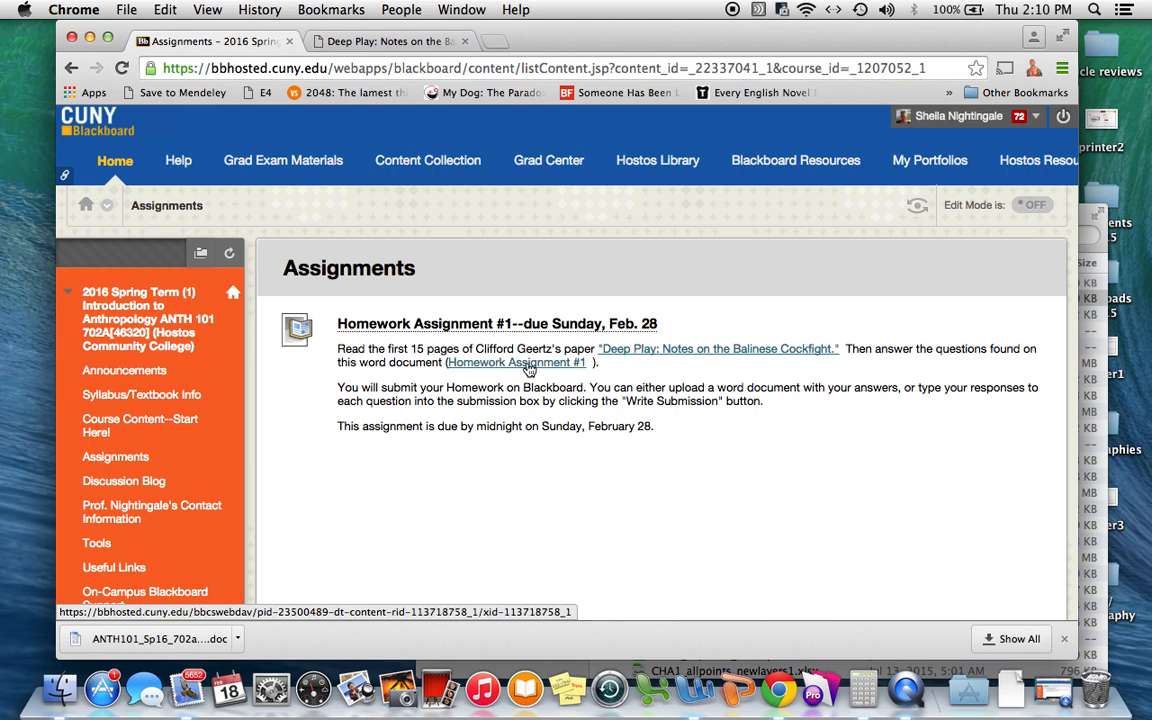
Open the downloaded ANTH101_Sp16_702a_HW1(1).doc in Word and scroll into the assignment.
left_click(160, 639)
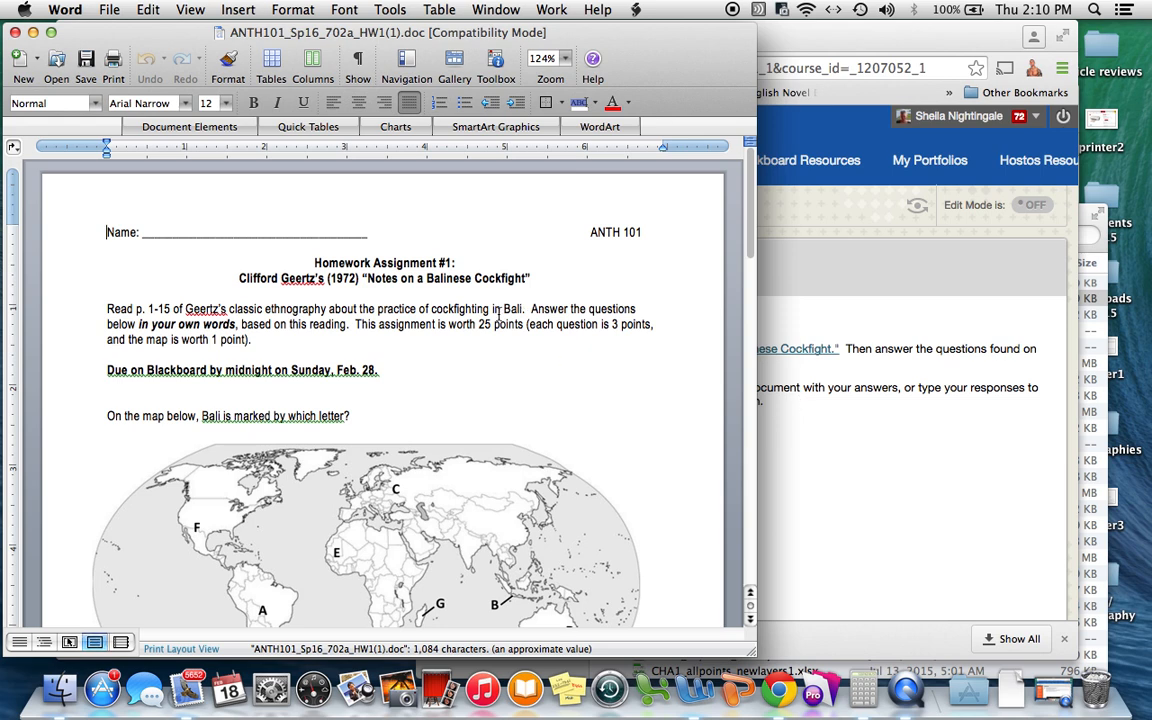
scroll(498, 315, "down", 3)
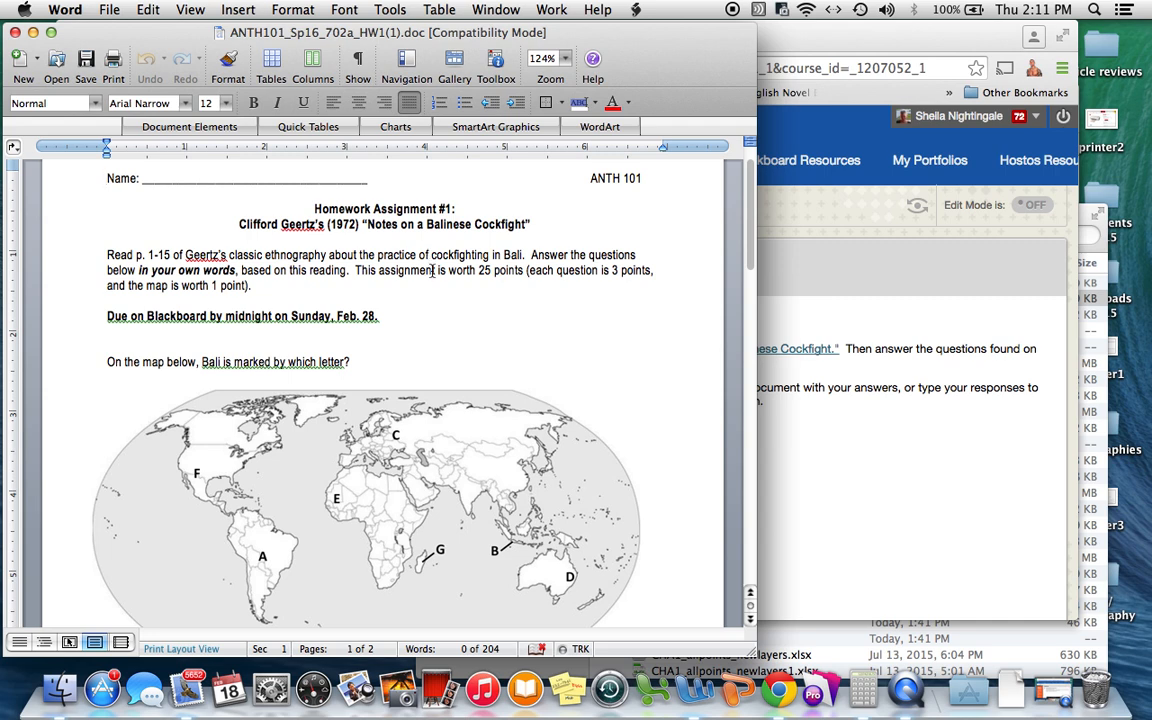
Fill in the student's full name in the Name blank.
left_click(376, 364)
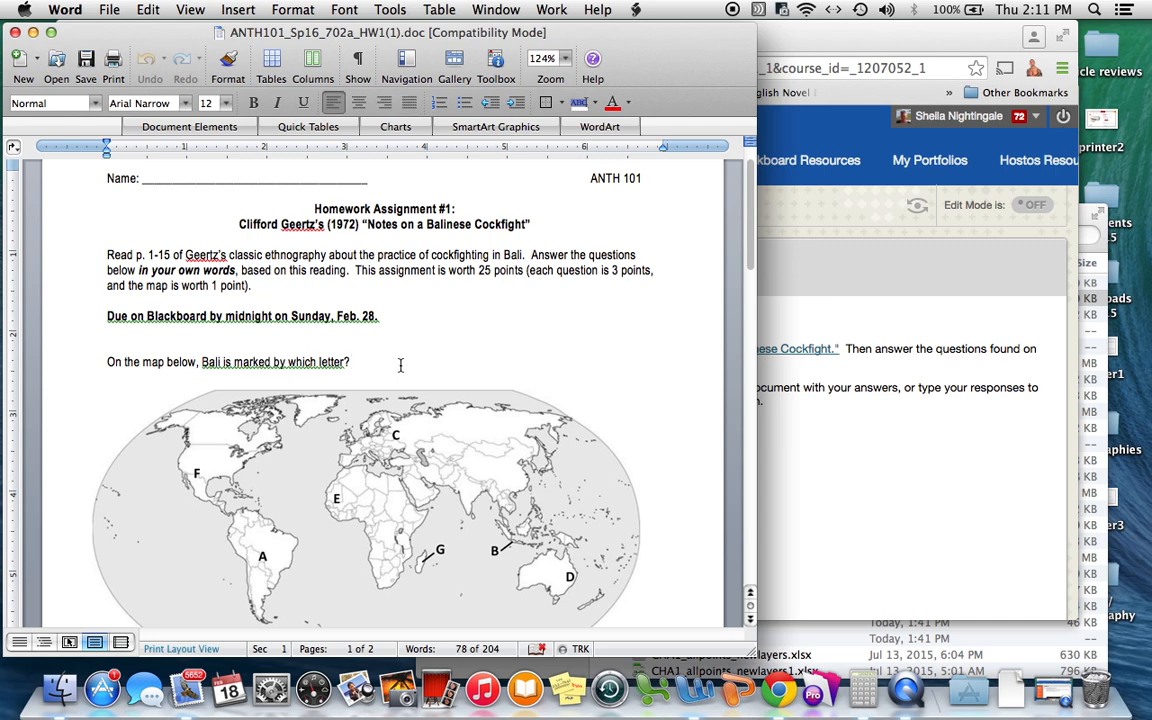
left_click(160, 178)
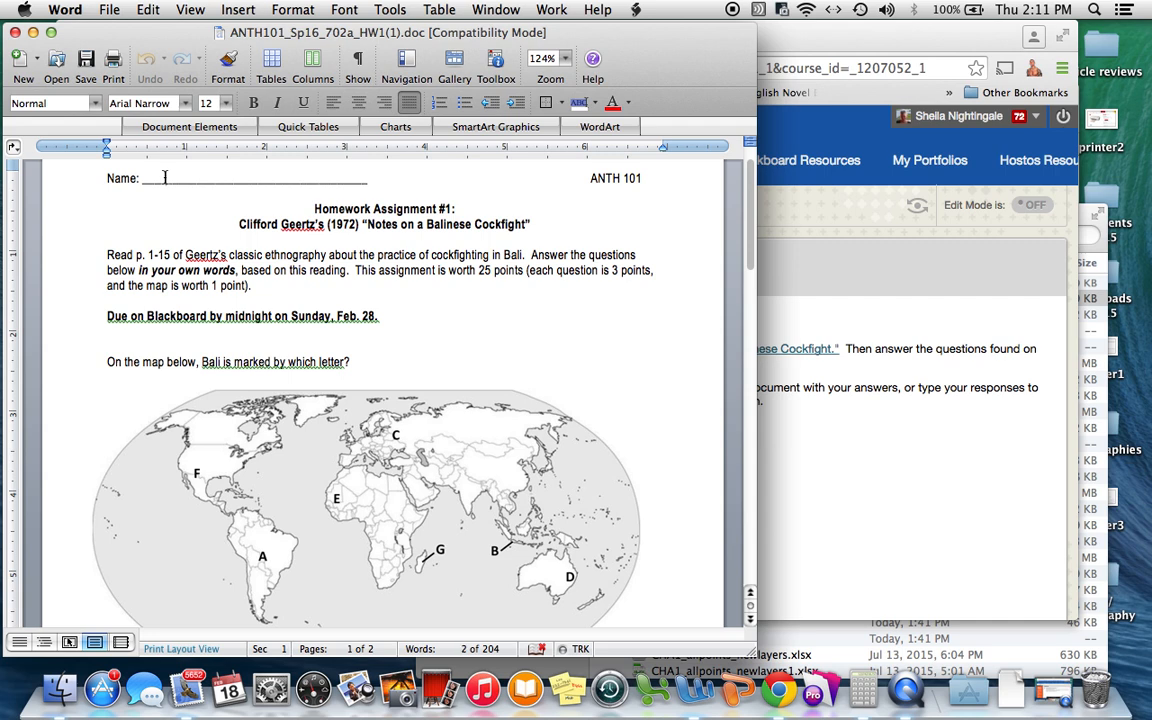
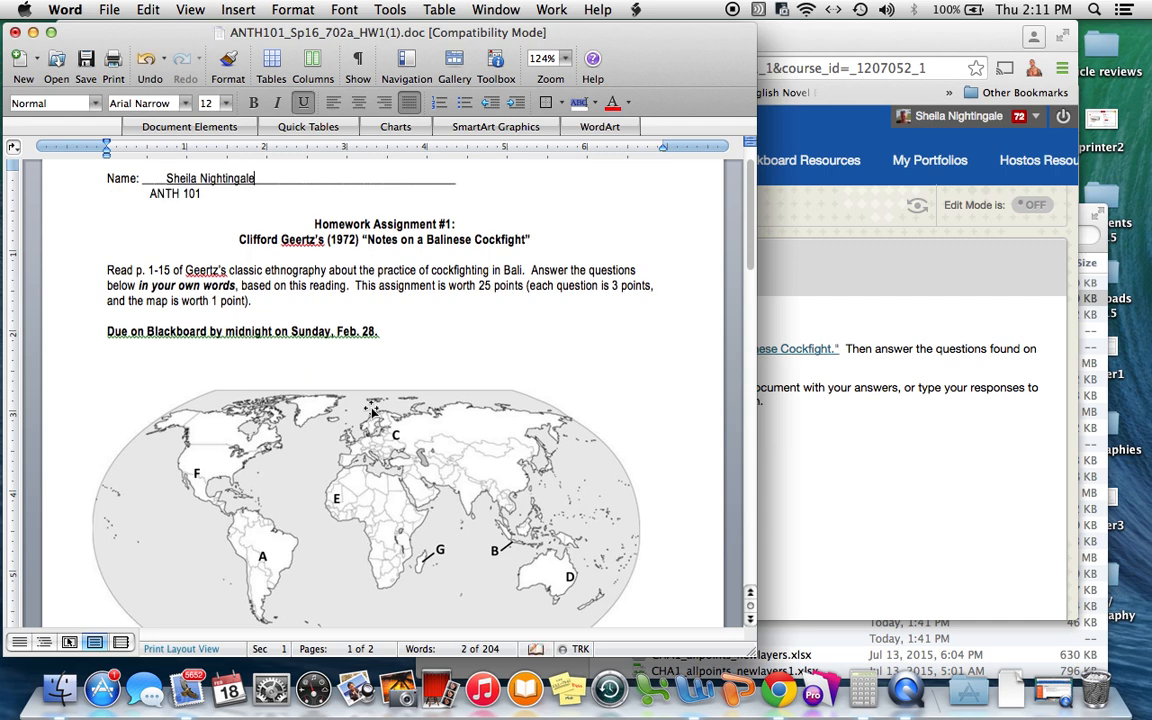
Answer question 1 with 'Here is my answer to this question.' and question 2 with 'Here is my second answer.'.
scroll(275, 408, "down", 3)
left_click(275, 408)
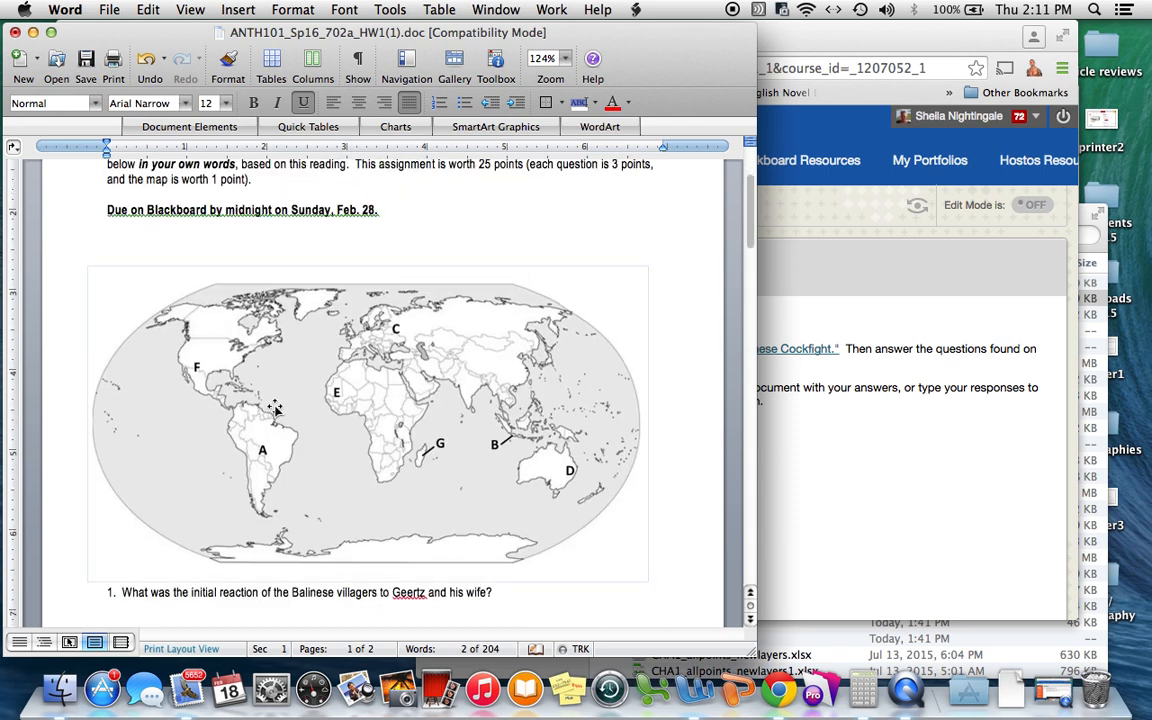
scroll(260, 415, "down", 1)
left_click(275, 594)
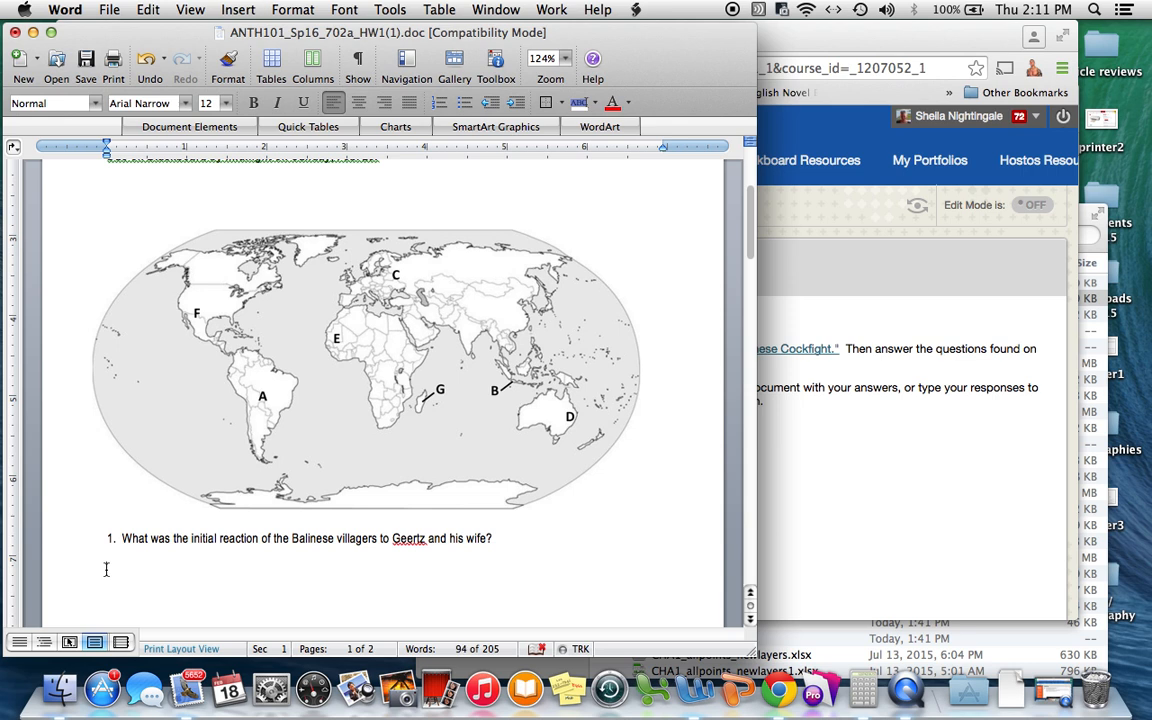
type("Here is my answ")
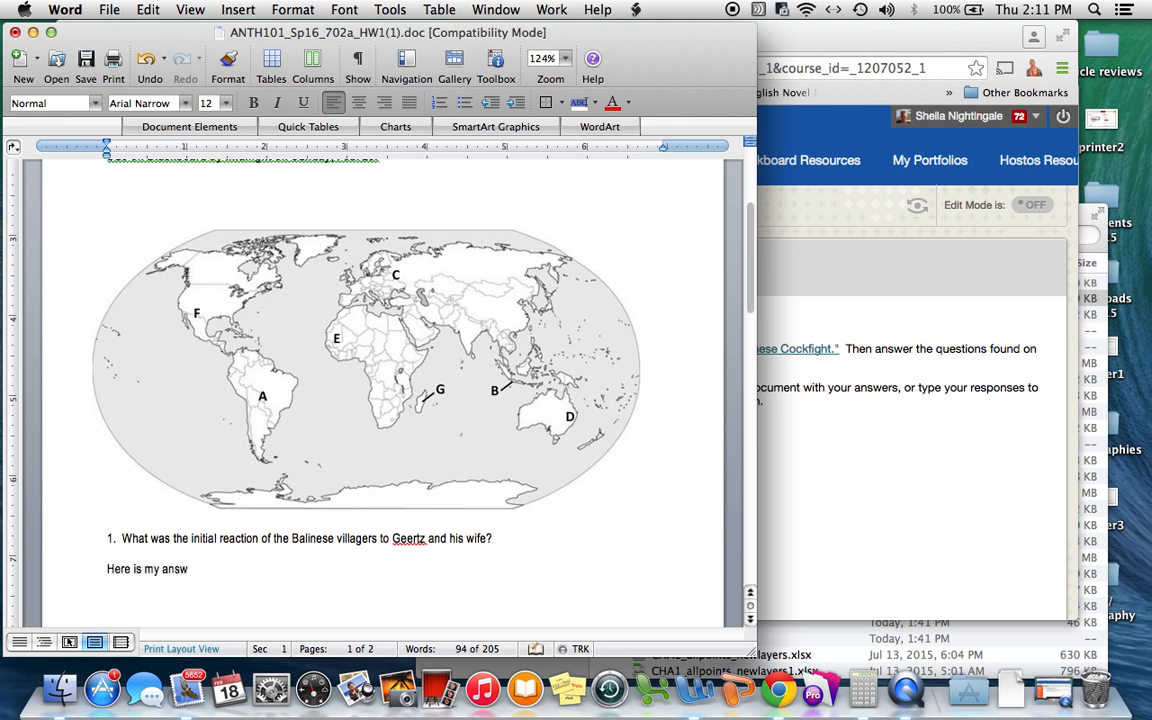
type("er to this question.")
scroll(113, 560, "down", 5)
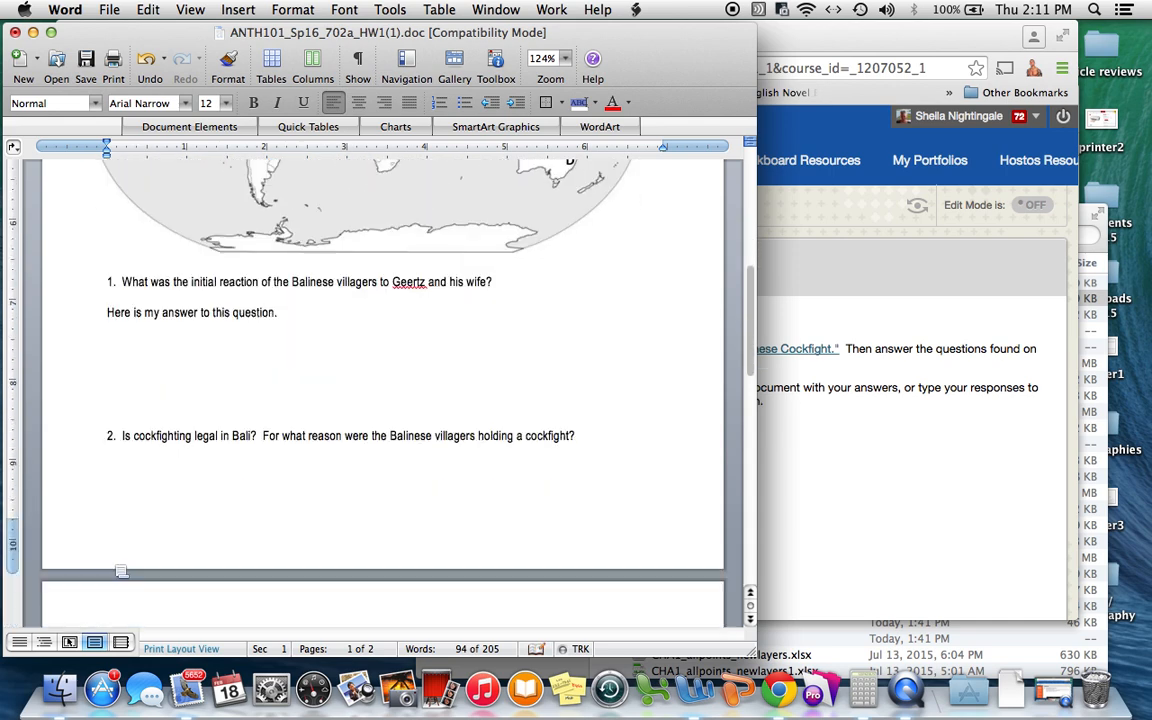
left_click(111, 482)
type("Here is my second ans")
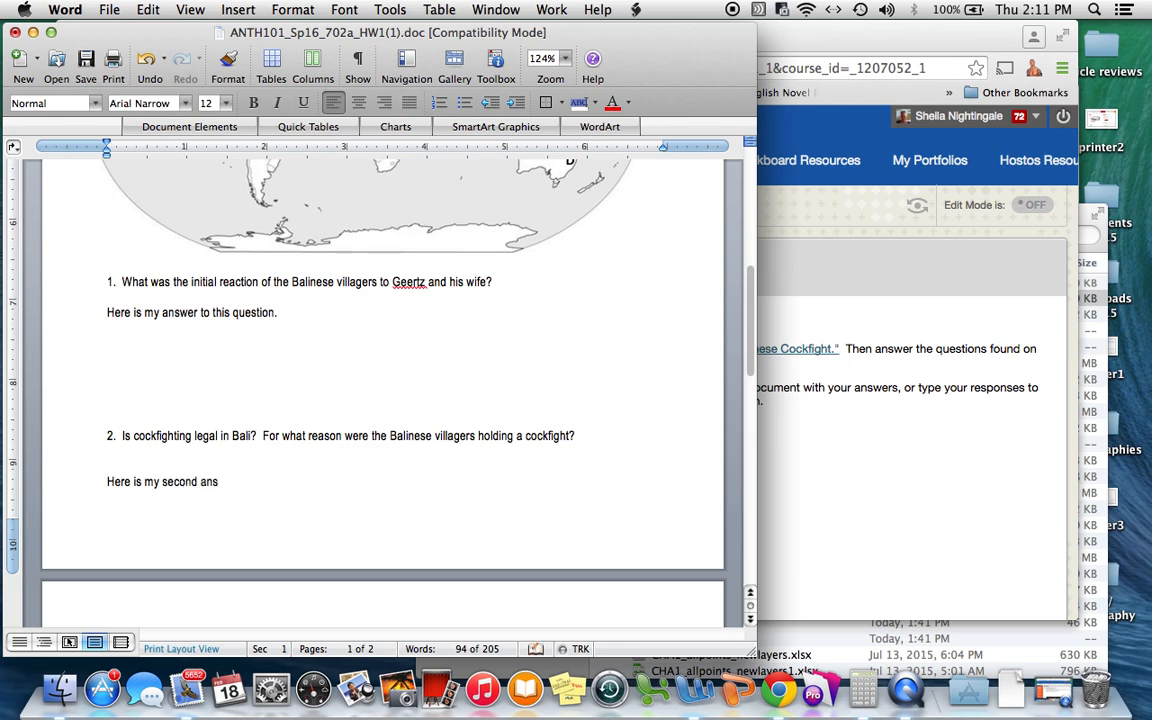
type("wer.")
Answer the Bali map question with Z.
scroll(229, 369, "down", 10)
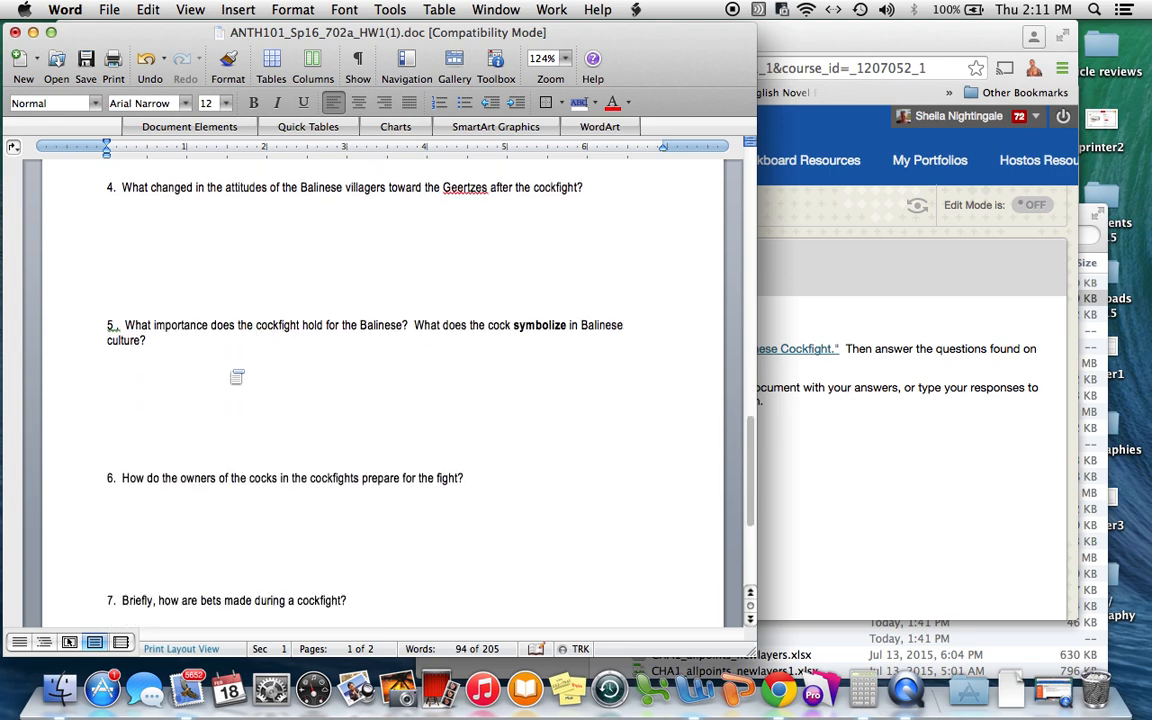
scroll(229, 369, "down", 5)
scroll(229, 369, "up", 15)
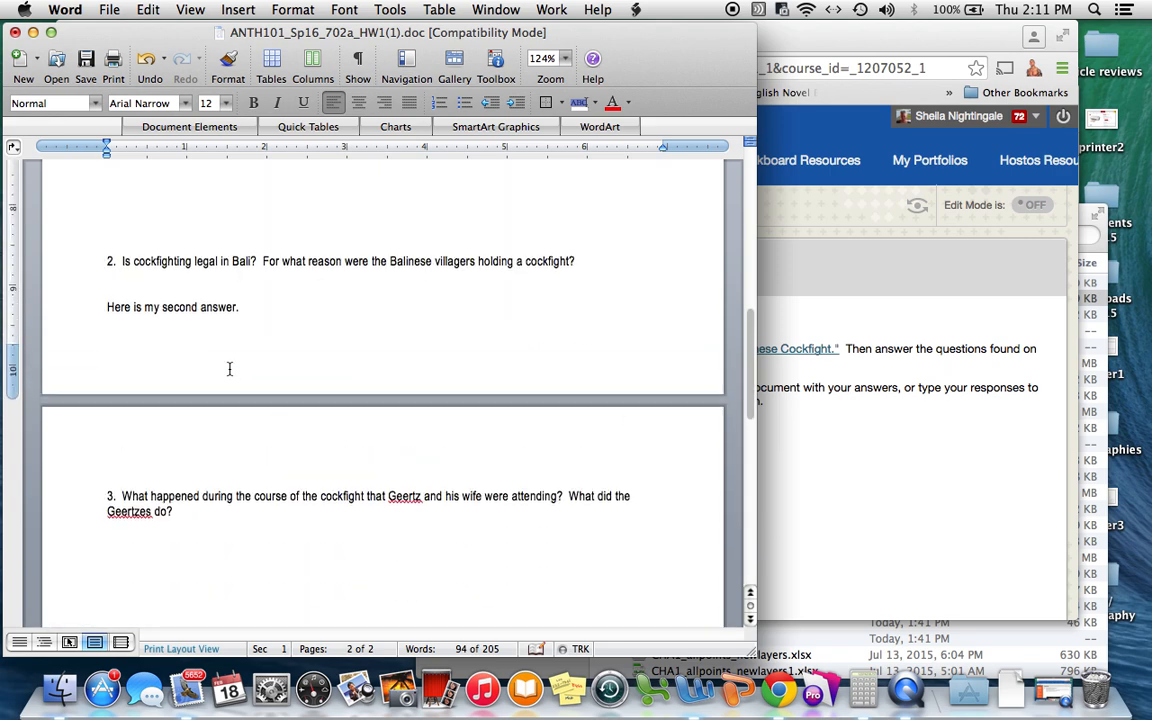
scroll(229, 369, "up", 10)
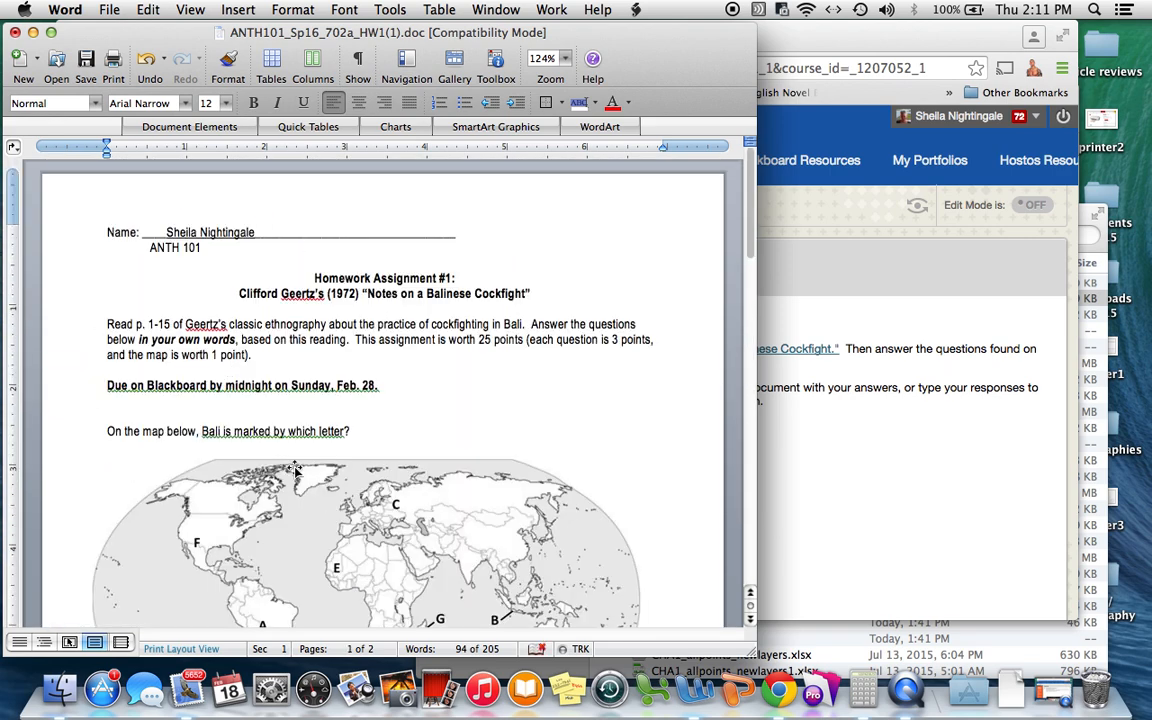
left_click(384, 428)
type("Z")
left_click(109, 9)
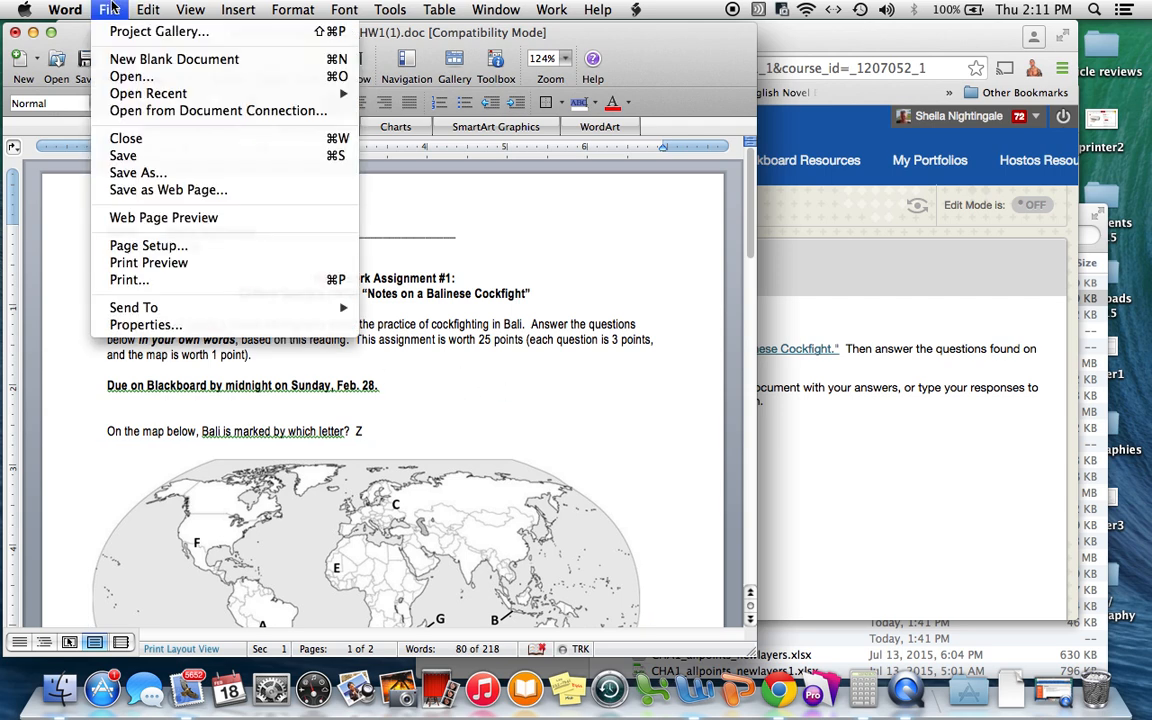
Save a copy to the ANTH101 Homework folder, adding the student's surname before ANTH101_Sp16_702a_HW1(1).doc.
left_click(140, 173)
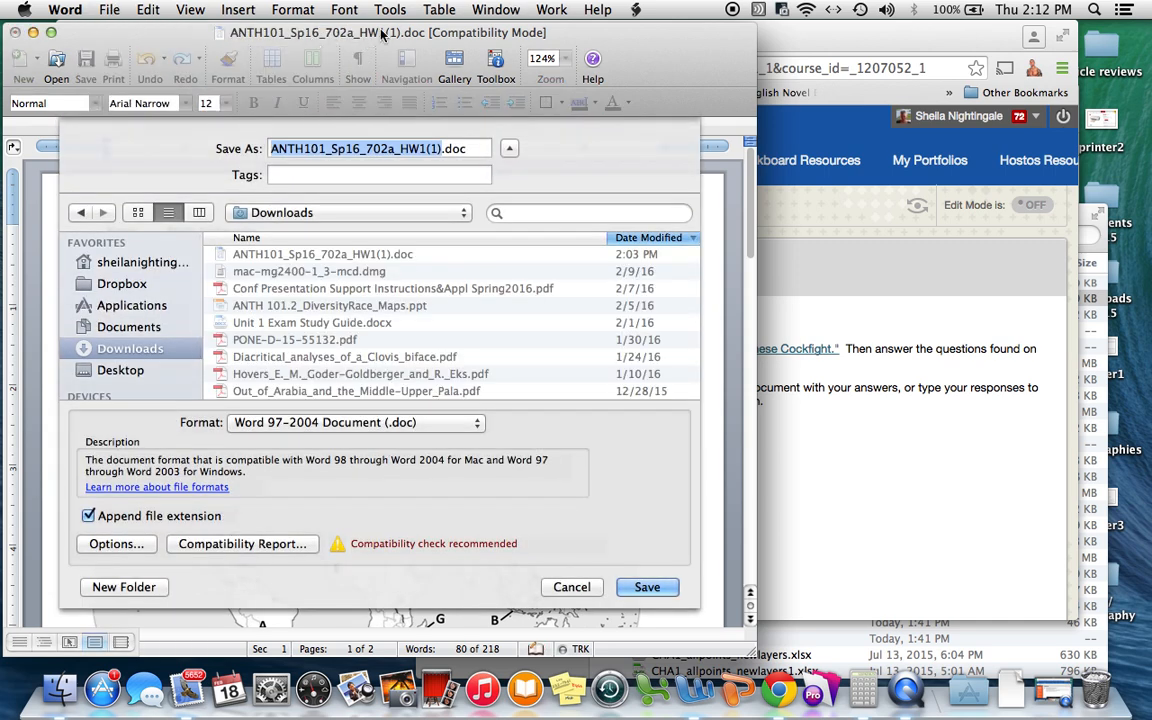
left_click(390, 213)
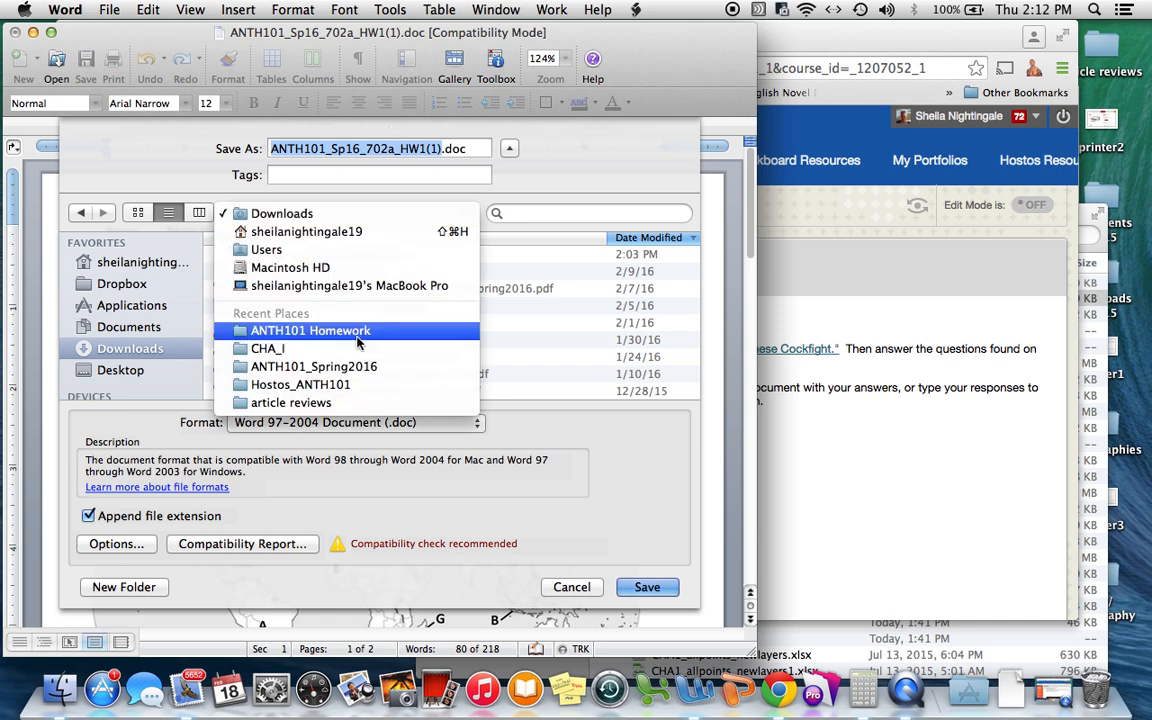
left_click(261, 337)
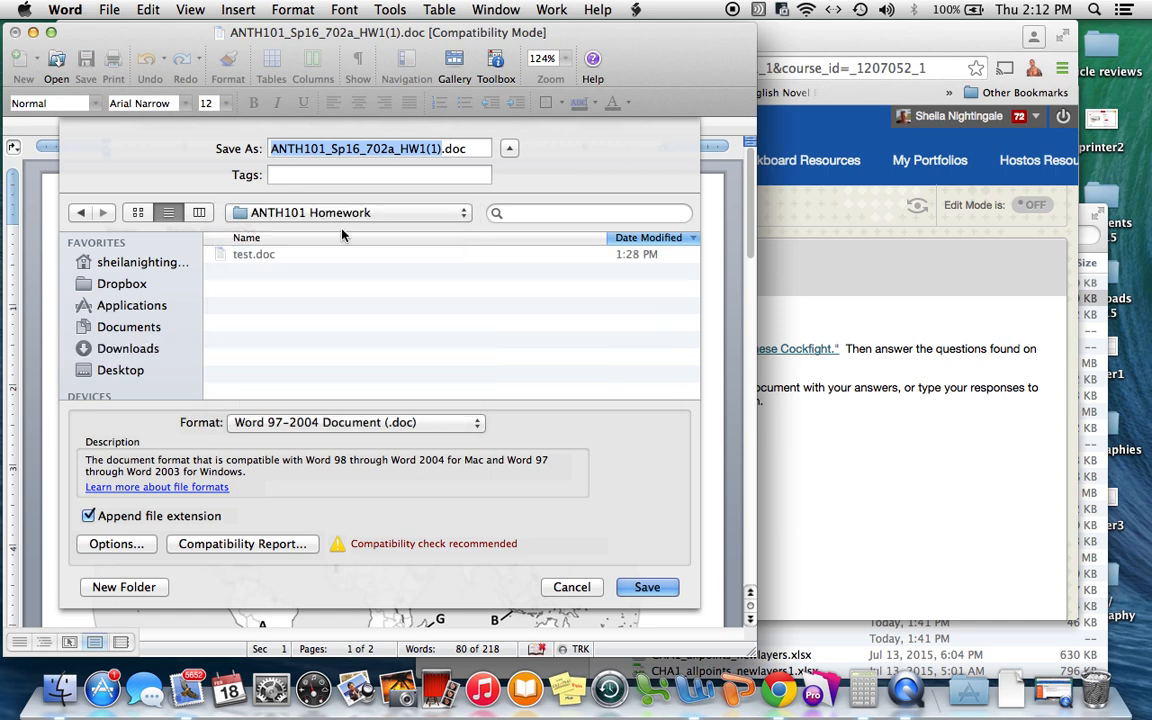
left_click(272, 150)
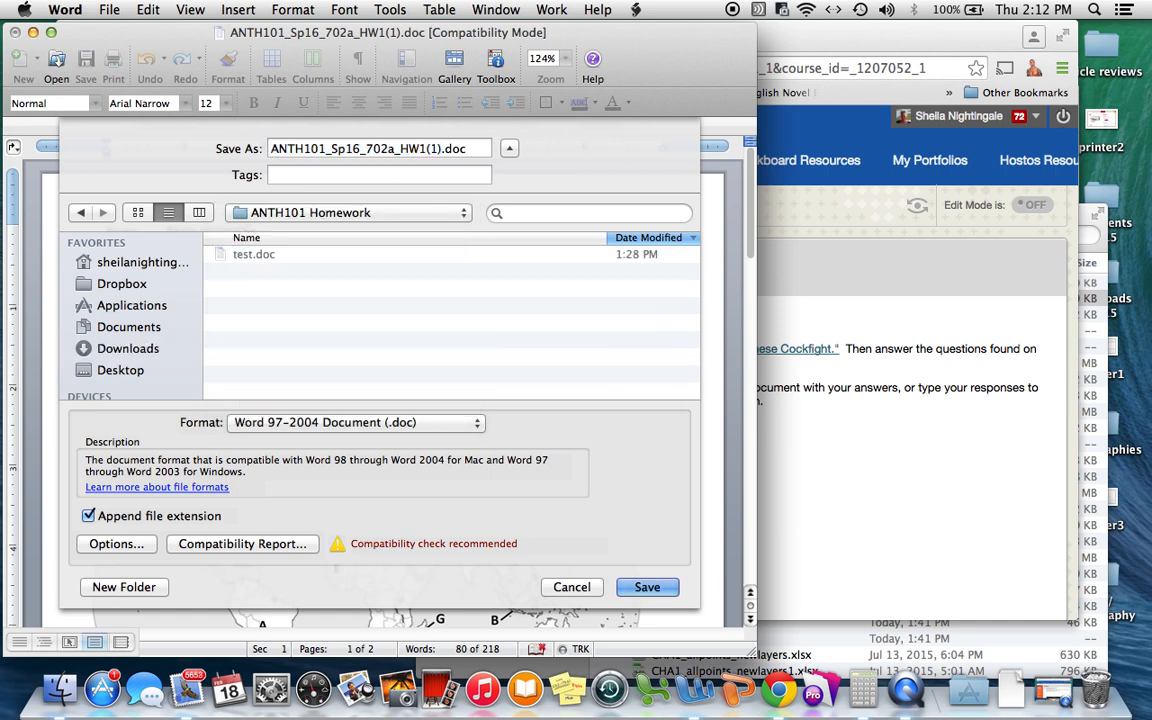
type("Nightingale_")
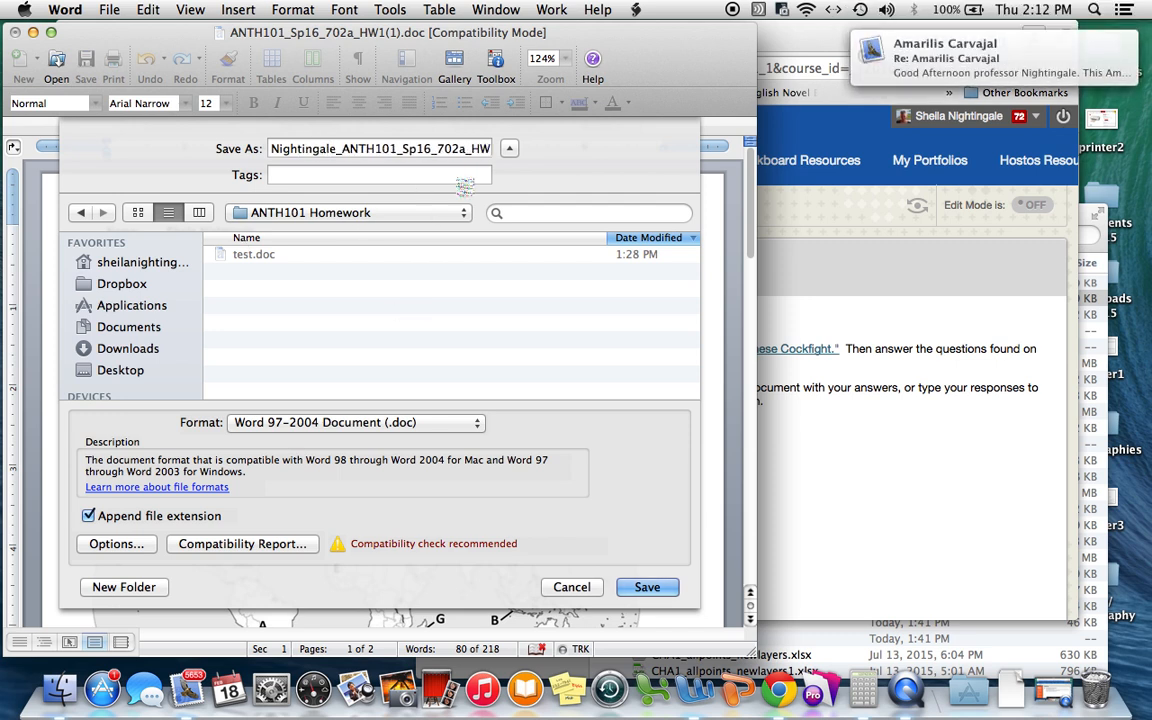
left_click(645, 589)
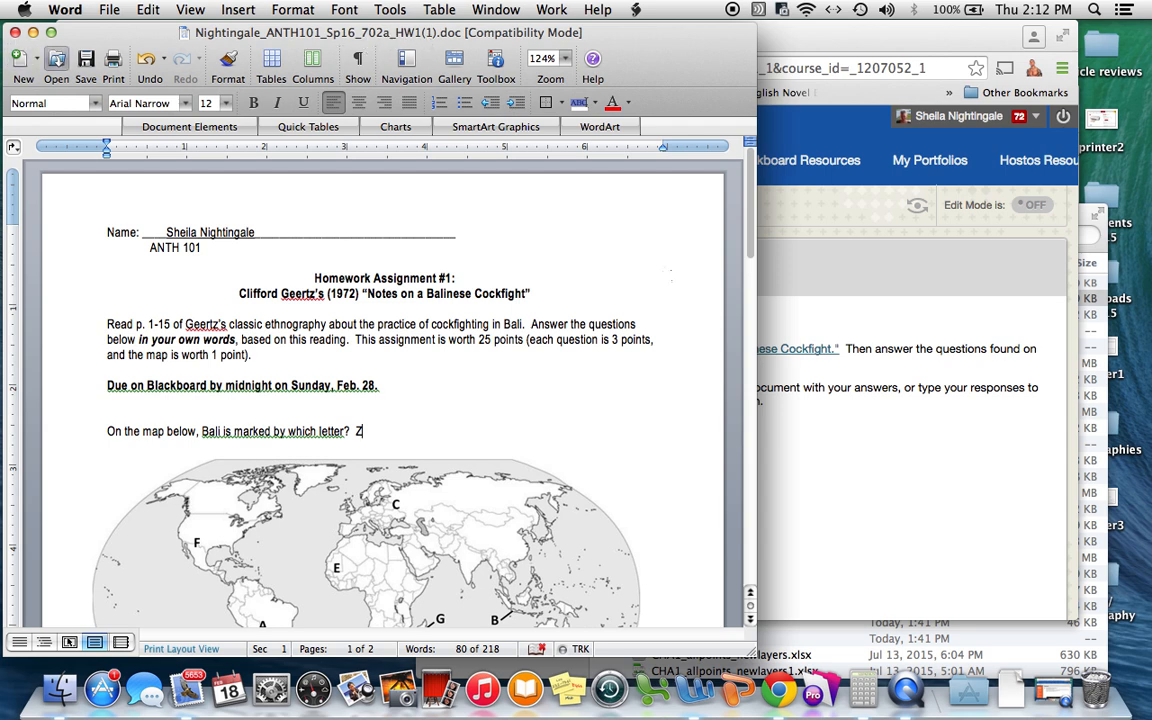
Open Homework Assignment #1's upload page in Blackboard and scroll to the Assignment Submission section.
left_click(923, 436)
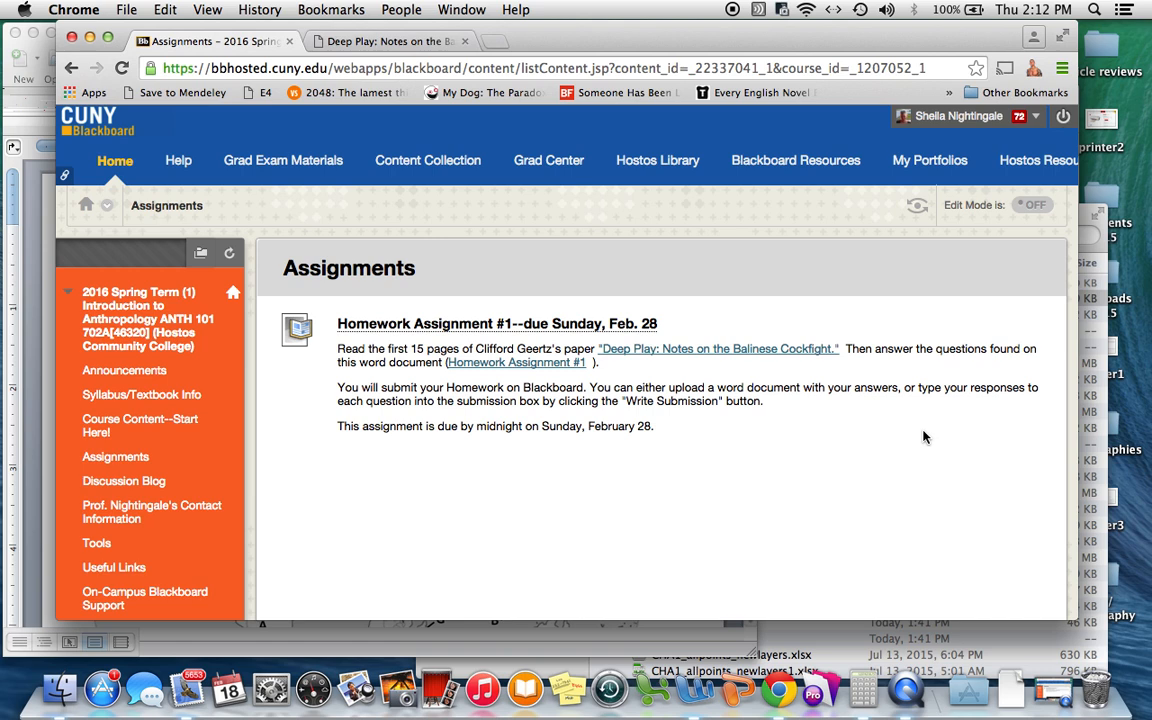
left_click(453, 327)
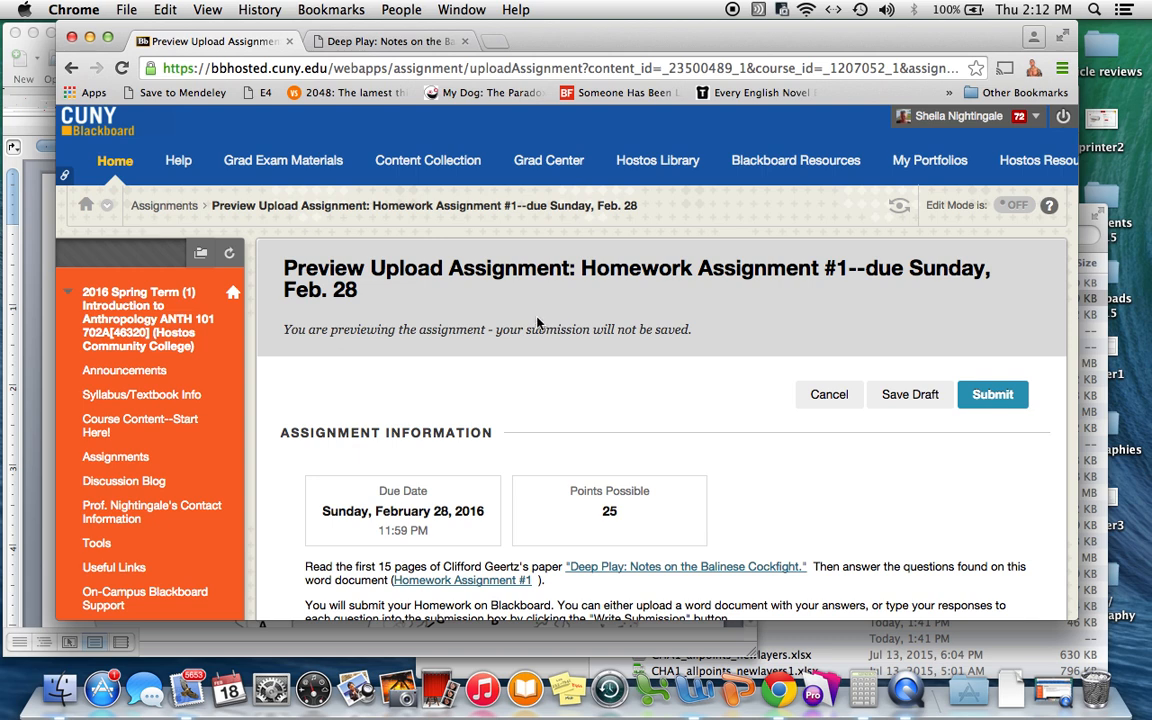
scroll(537, 320, "down", 3)
scroll(537, 322, "down", 1)
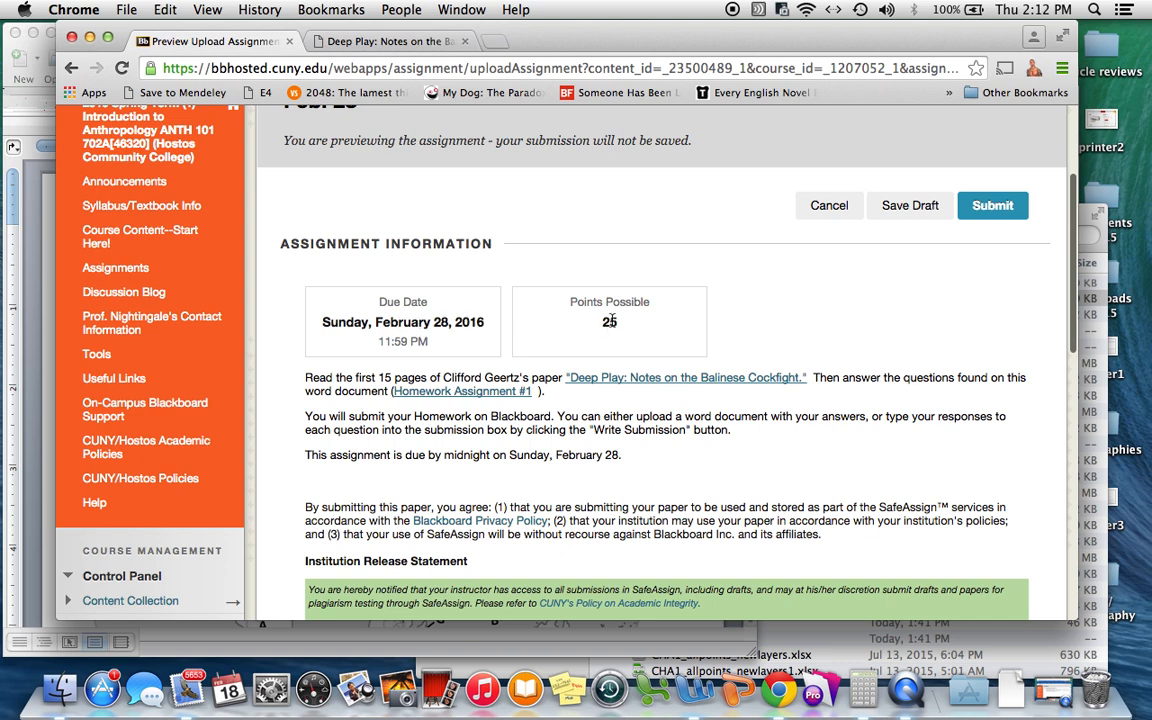
left_click_drag(599, 322, 626, 321)
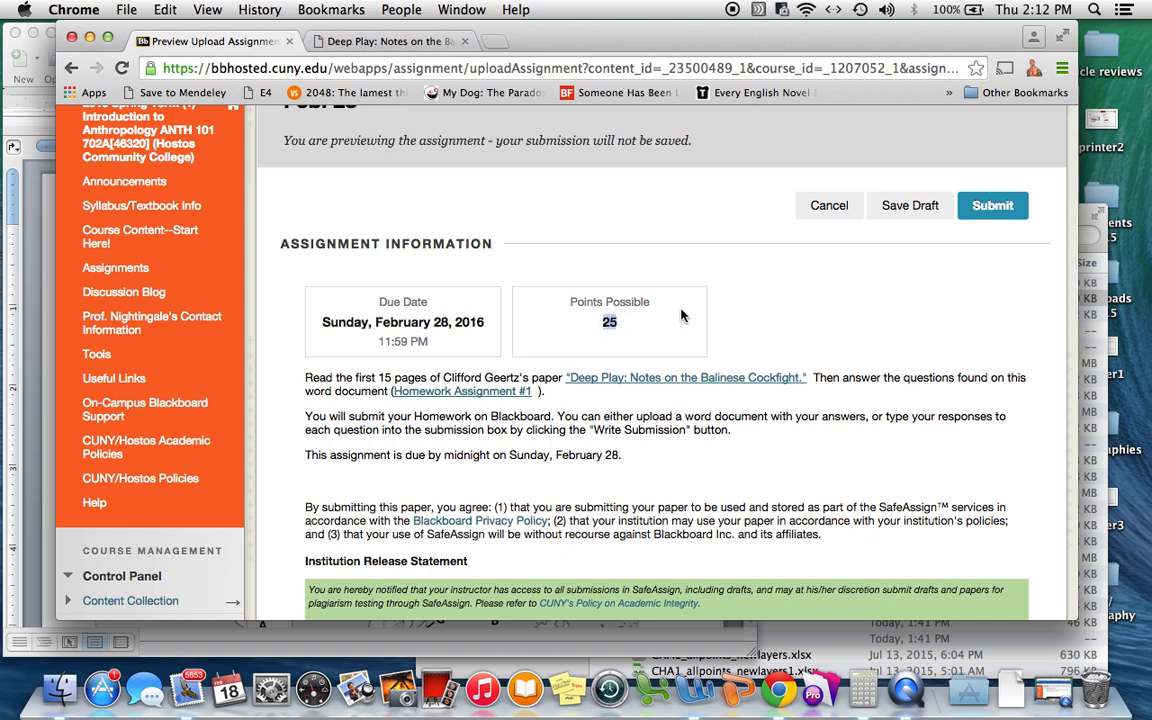
scroll(680, 315, "down", 1)
scroll(680, 315, "down", 1)
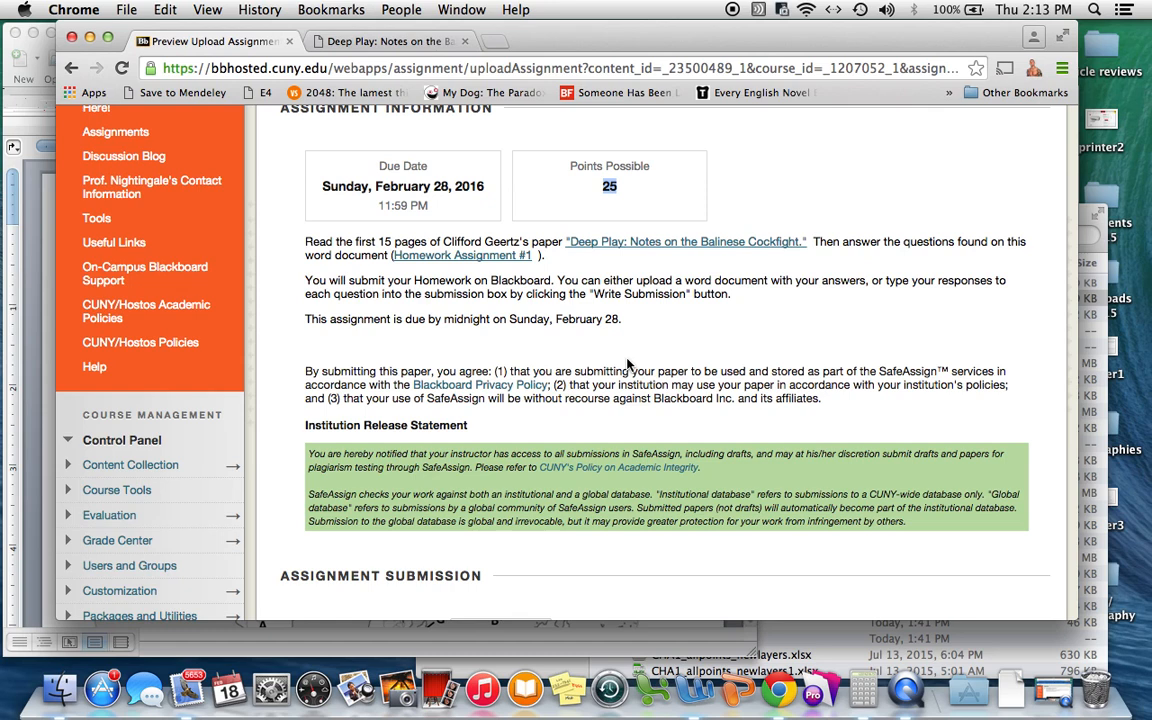
scroll(628, 364, "down", 5)
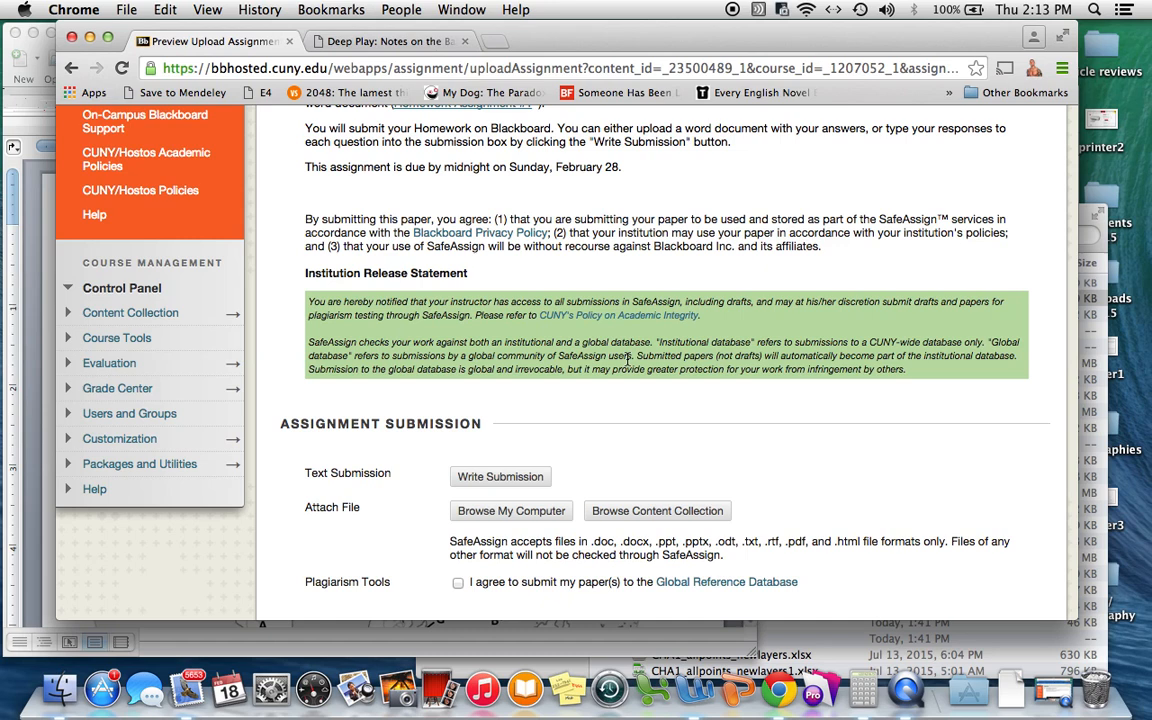
scroll(533, 373, "down", 3)
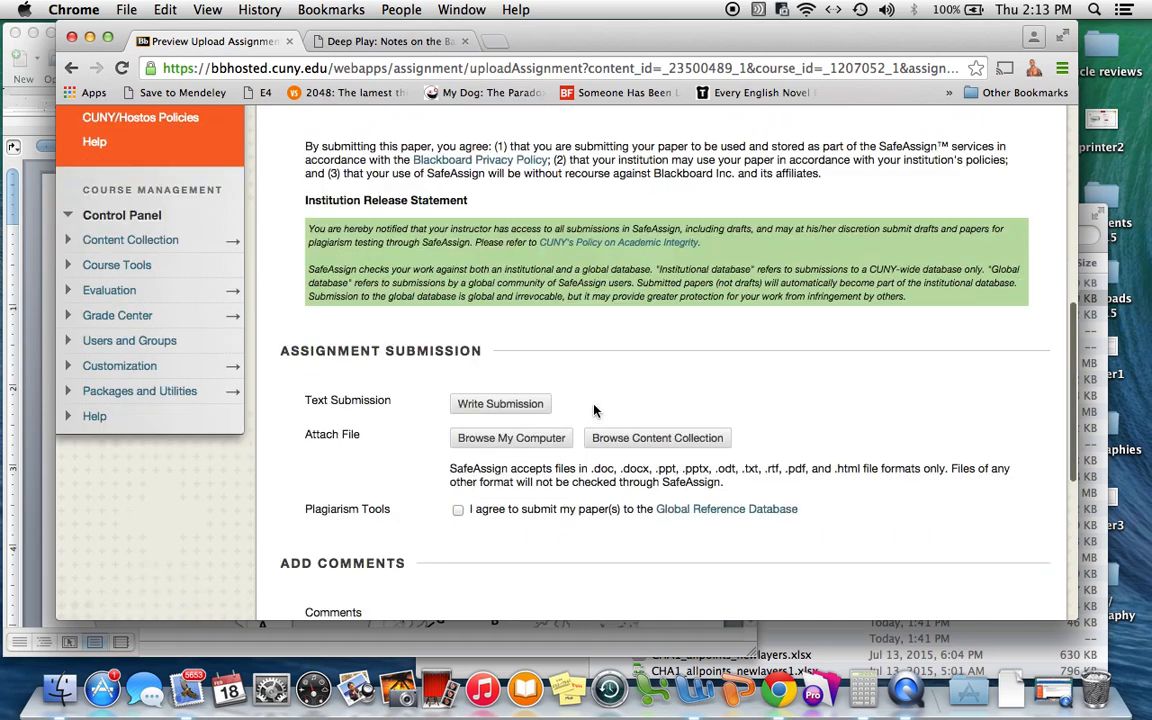
Write a text submission: 'map question: Z', '1: Here is my answer' and '2: Here is my second answer.'.
left_click(515, 404)
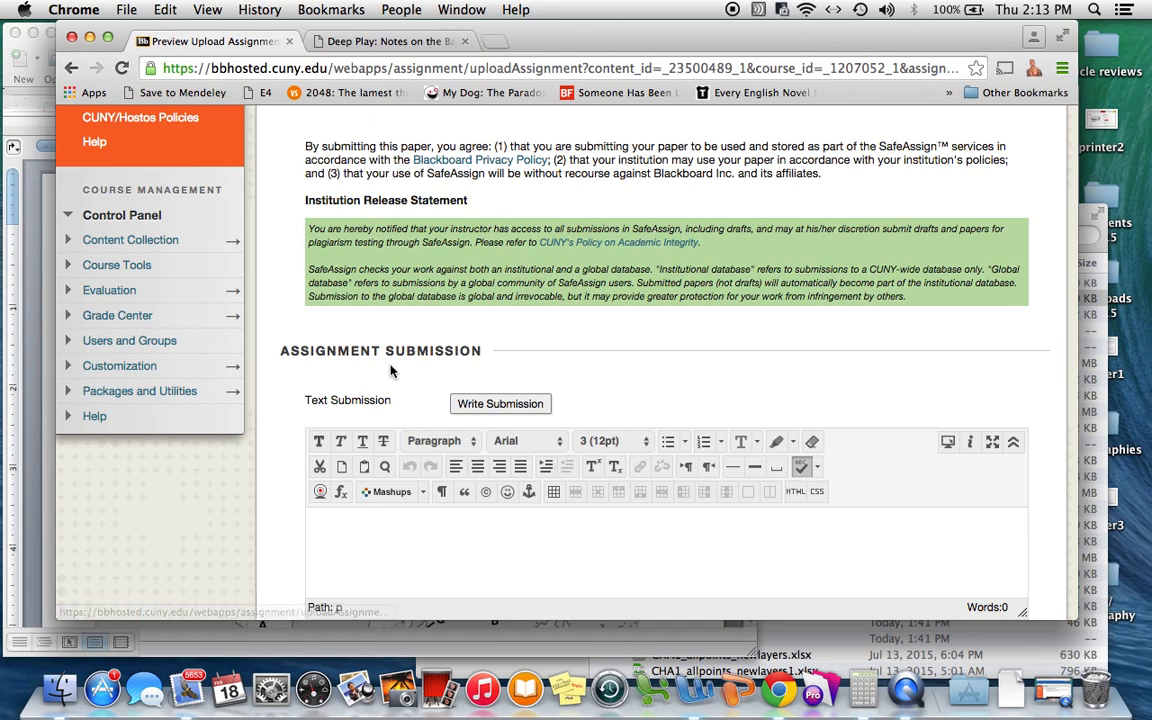
scroll(371, 530, "down", 1)
scroll(369, 526, "down", 1)
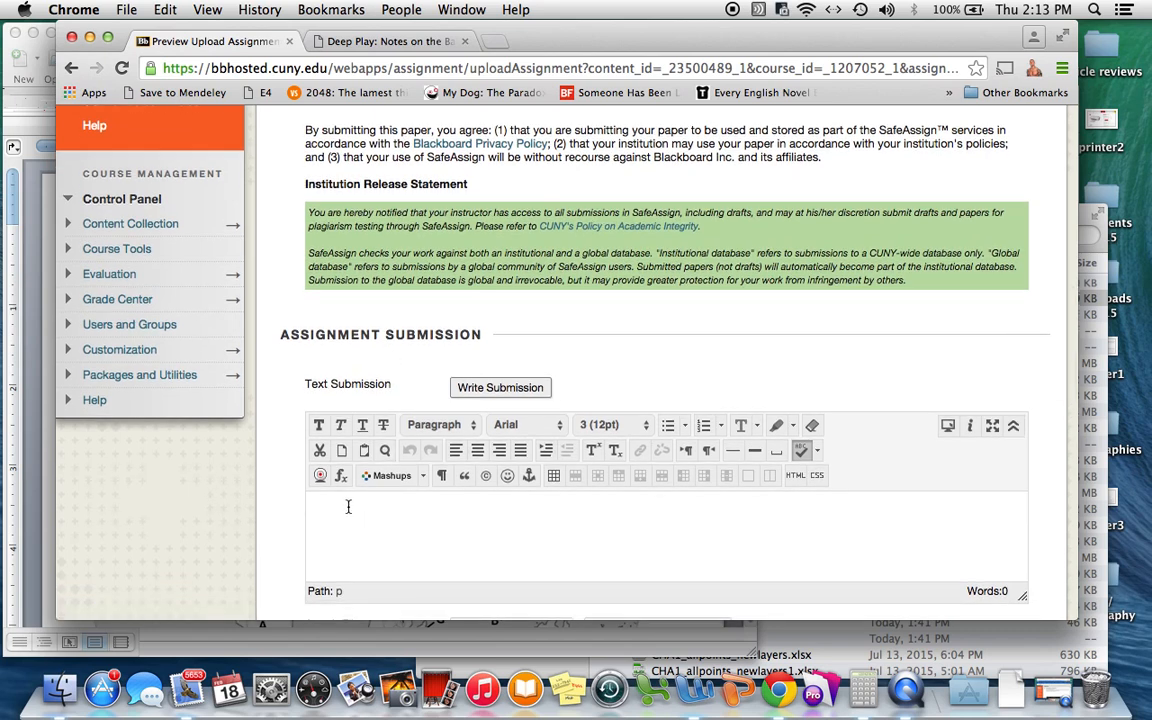
left_click(348, 507)
type("map")
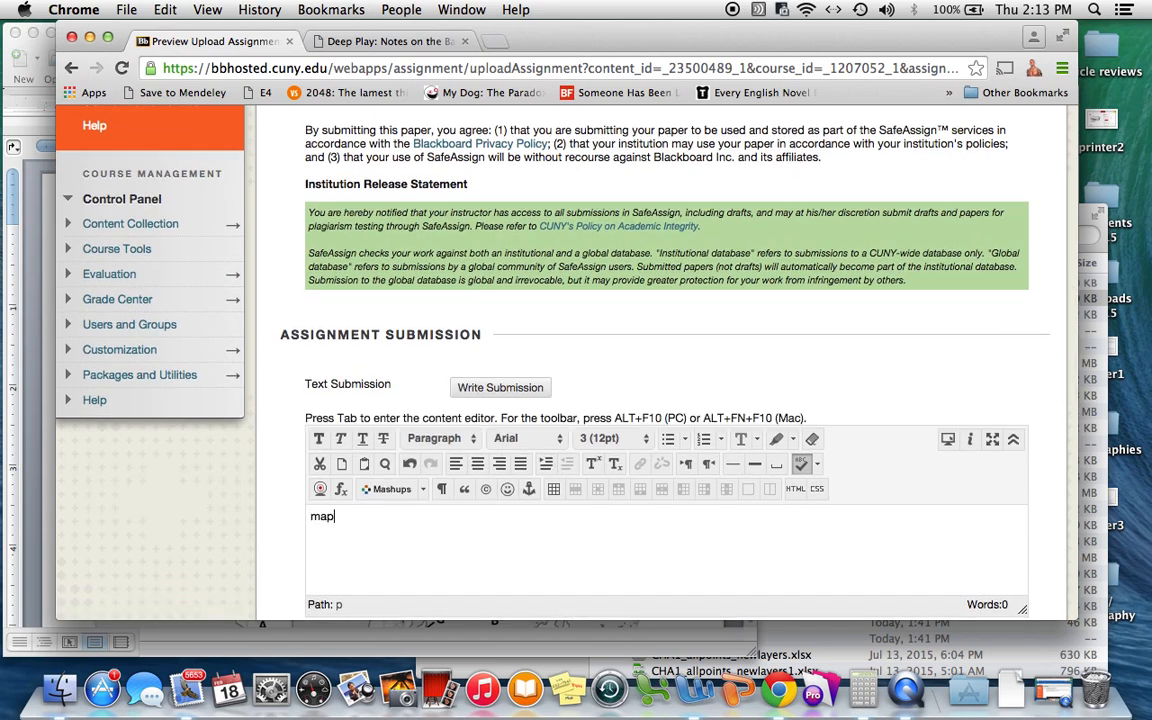
type(" question")
type(": Z ")
type("1: Here ")
type("is my answer")
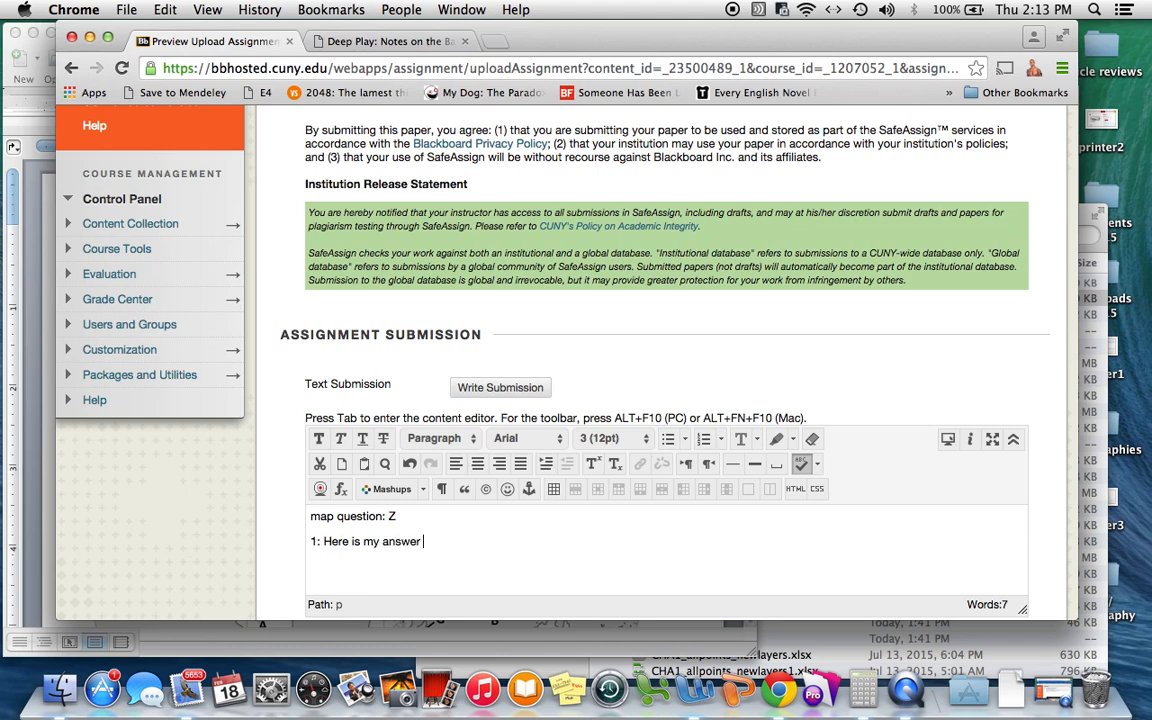
key("BackSpace")
type("2: Here is my second ans")
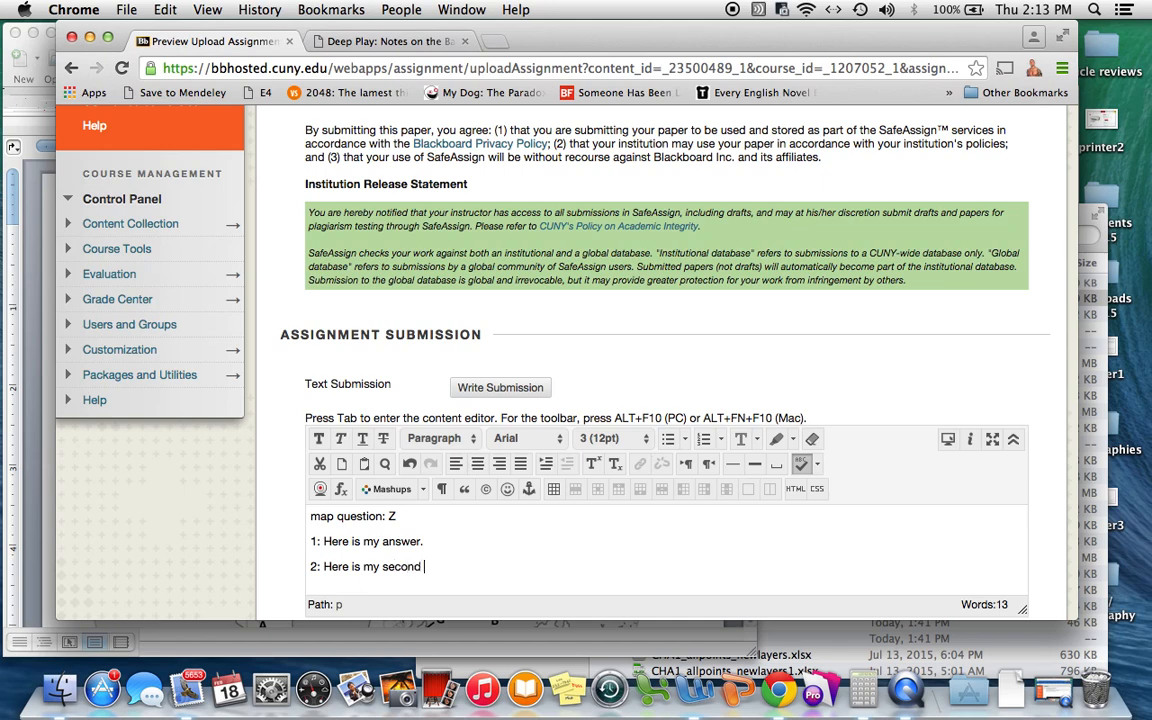
type("wer.")
Check the answers against the Word homework document, then return to the assignment page.
left_click(43, 457)
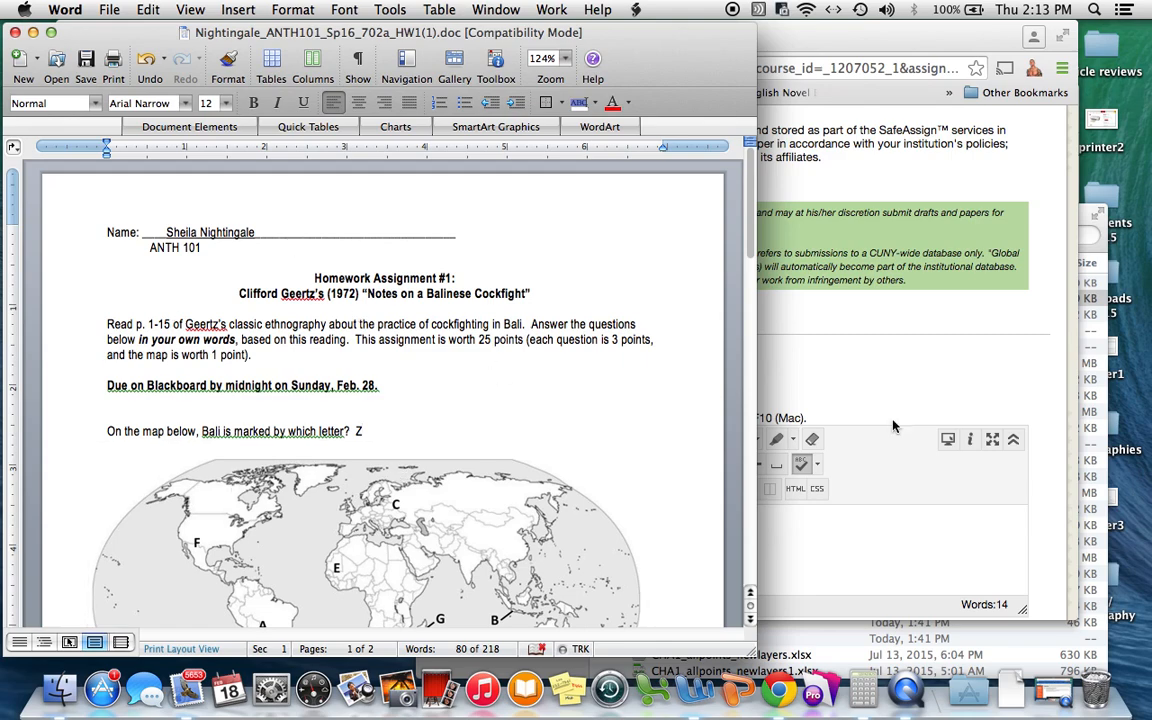
left_click(865, 553)
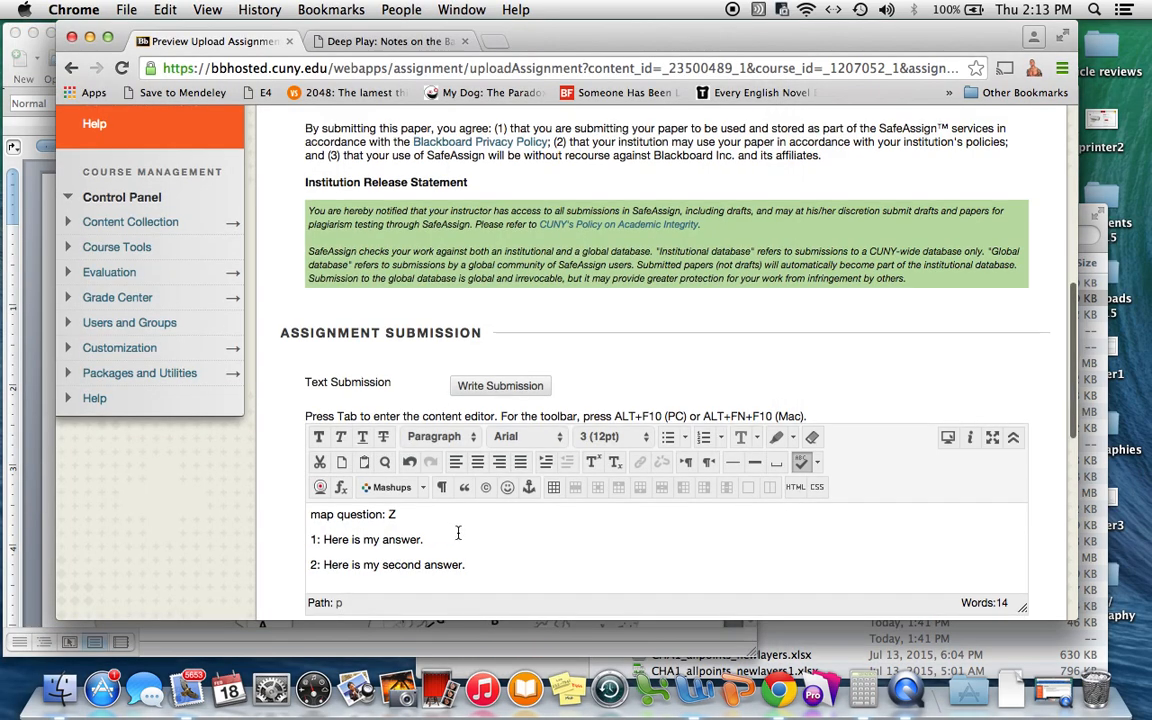
scroll(450, 530, "down", 2)
scroll(400, 430, "down", 3)
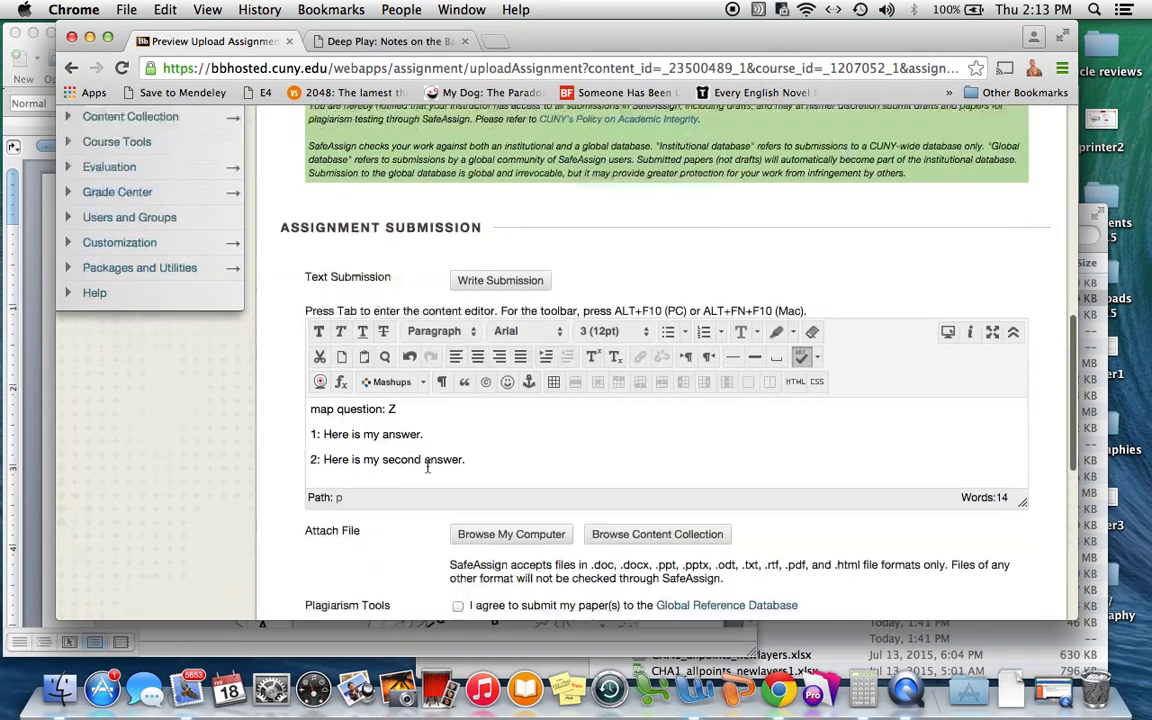
scroll(397, 390, "down", 5)
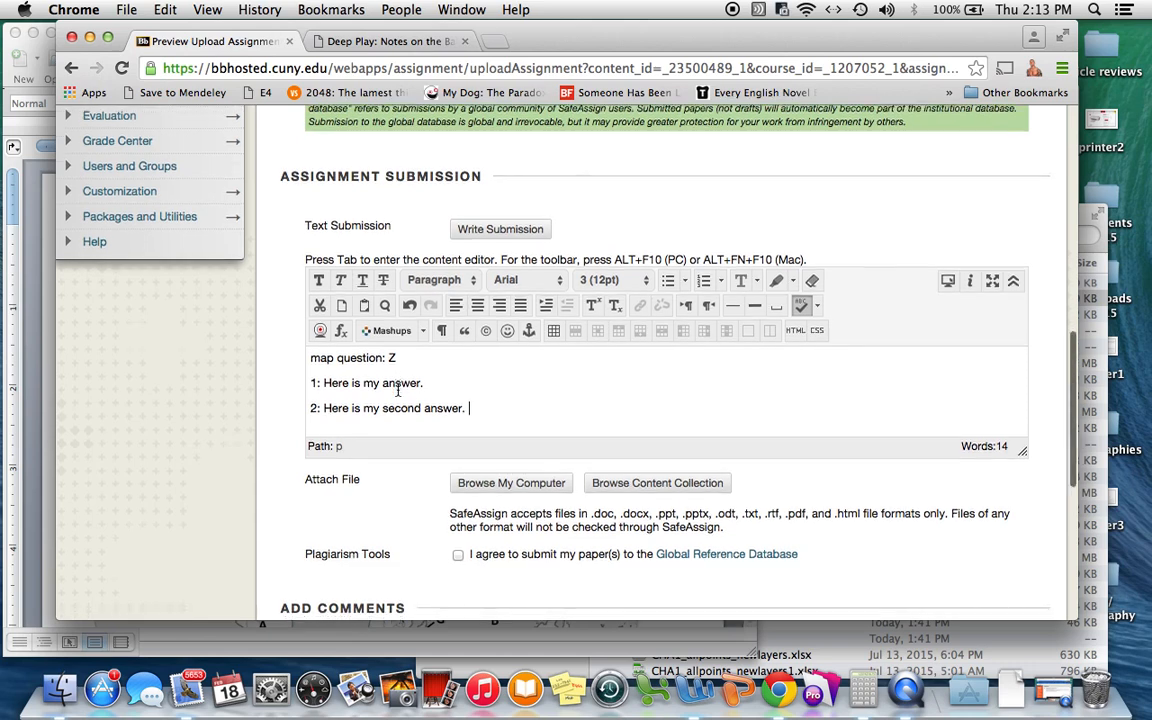
Tick the SafeAssign 'I agree to submit my paper(s) to the Global Reference Database' checkbox.
scroll(844, 409, "down", 4)
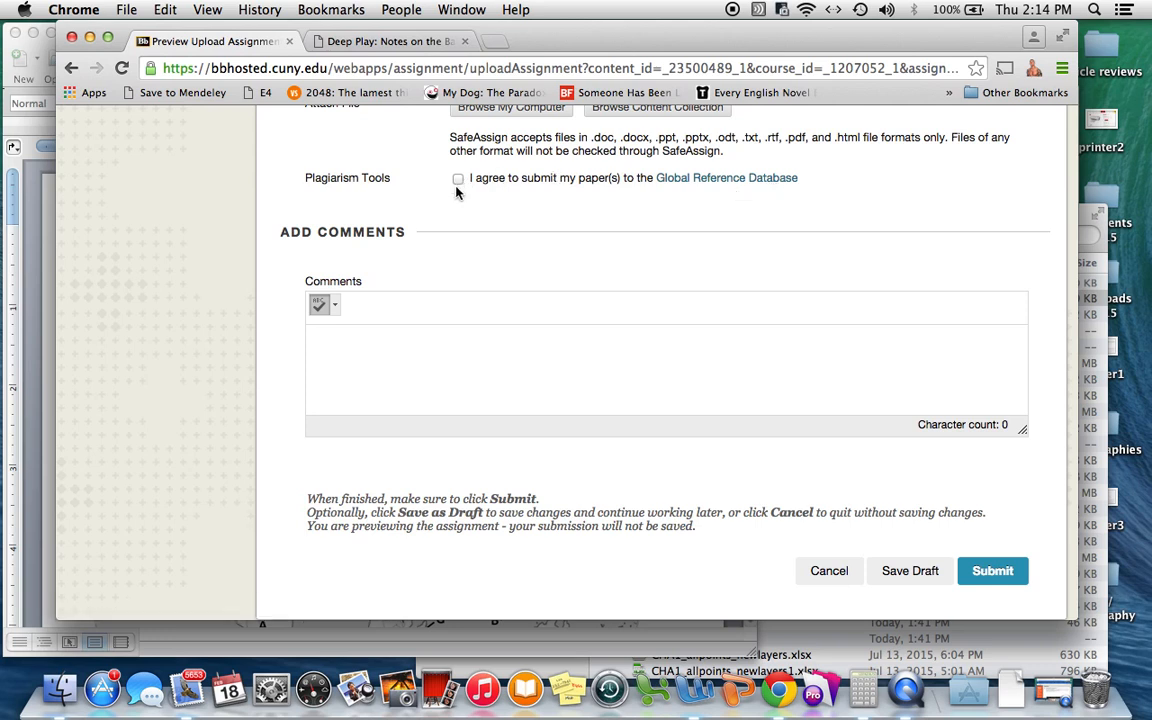
scroll(455, 190, "up", 2)
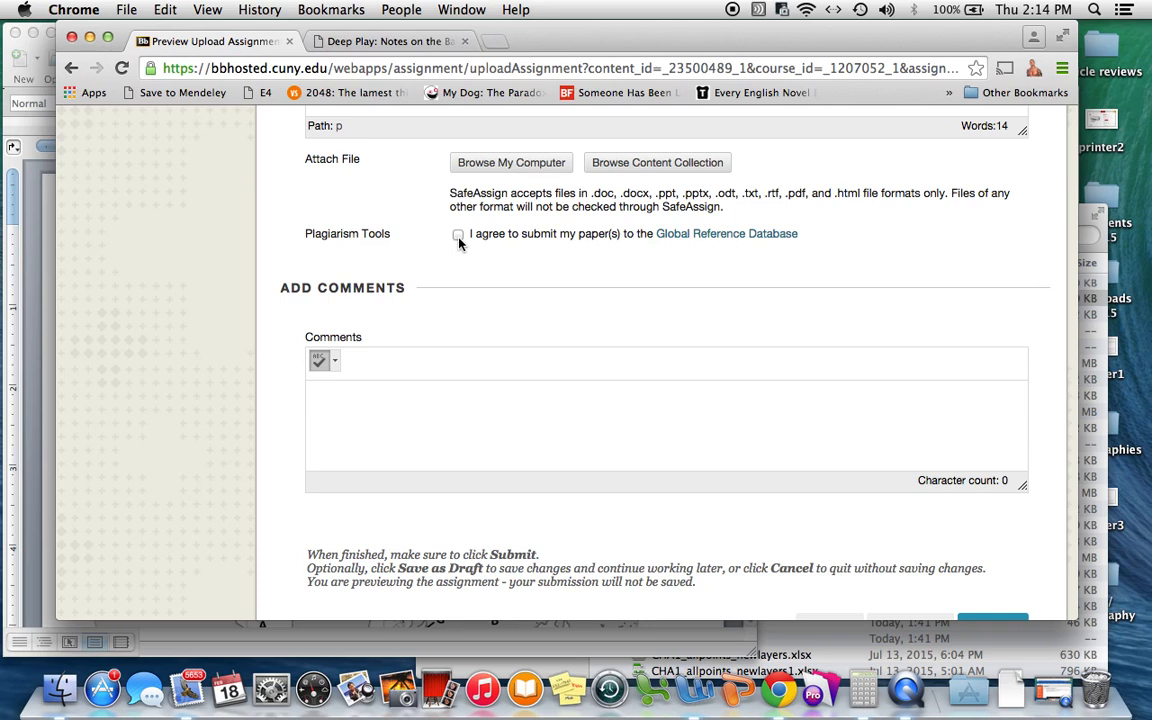
left_click(458, 236)
scroll(380, 258, "up", 5)
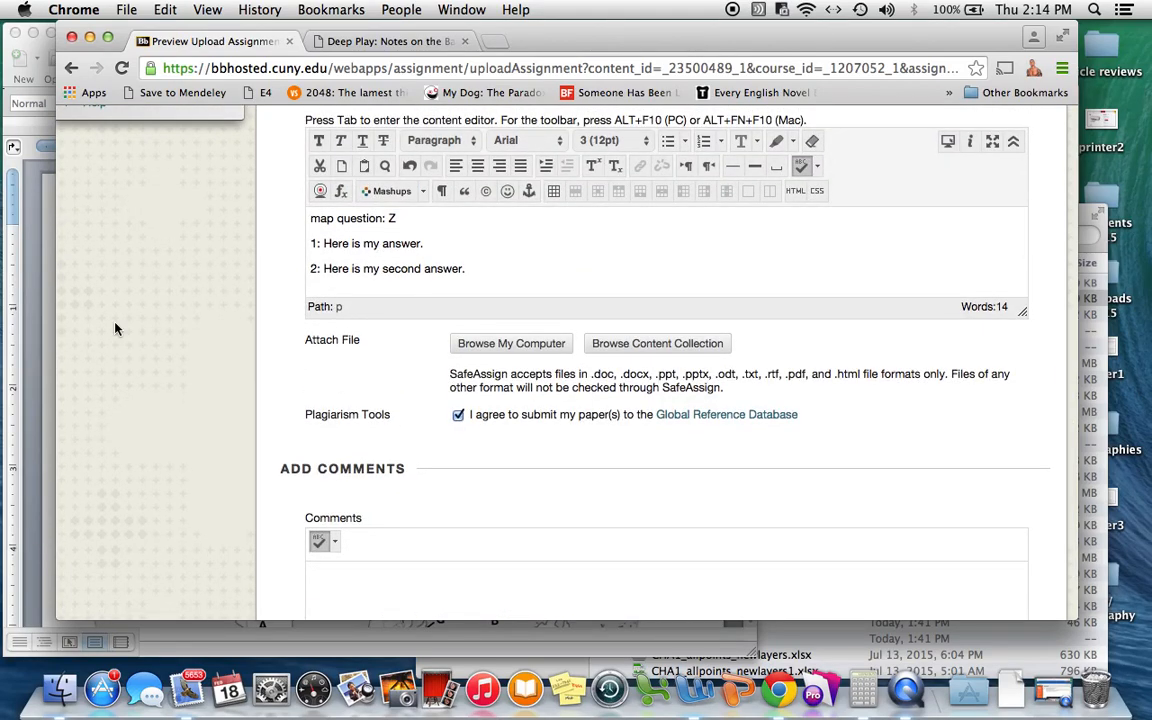
Attach the renamed homework .doc from the ANTH101 Homework folder via Browse My Computer.
left_click(38, 308)
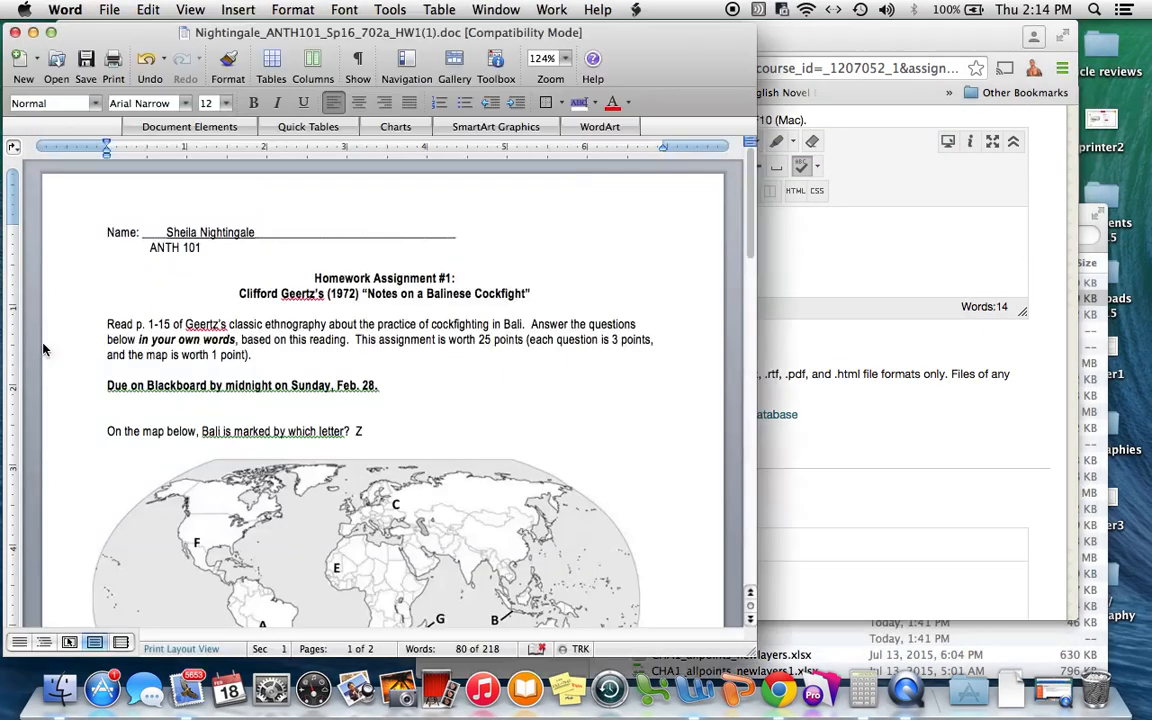
left_click(888, 408)
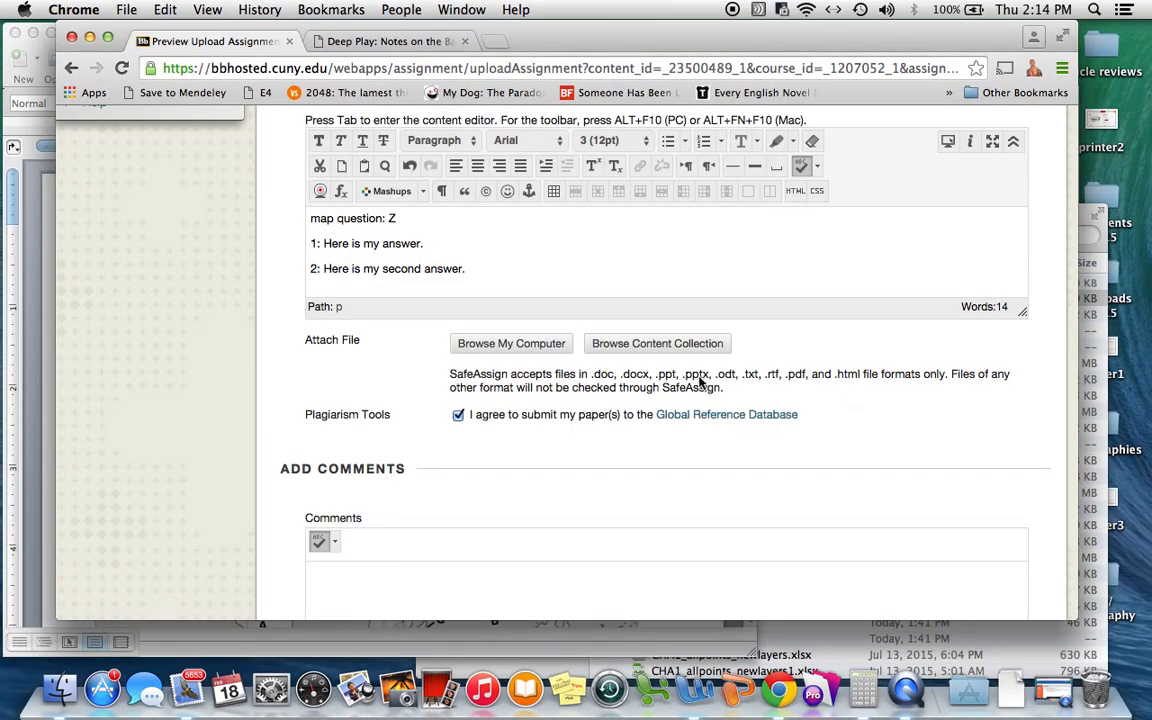
left_click(489, 344)
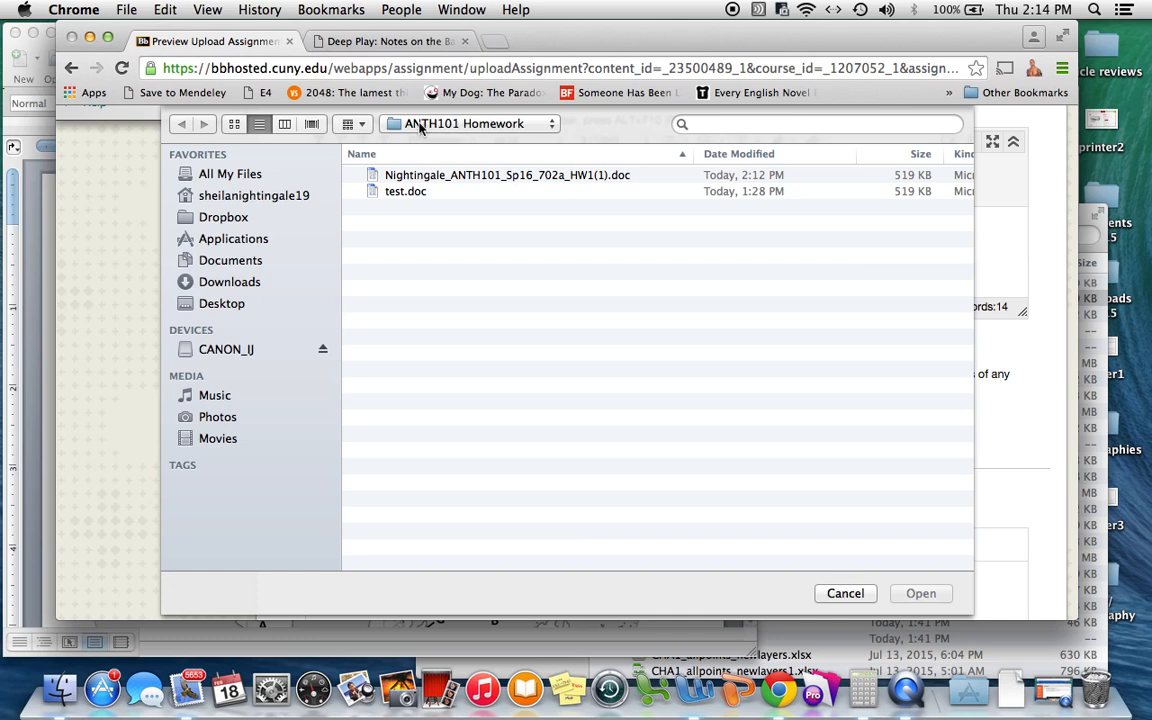
left_click(468, 177)
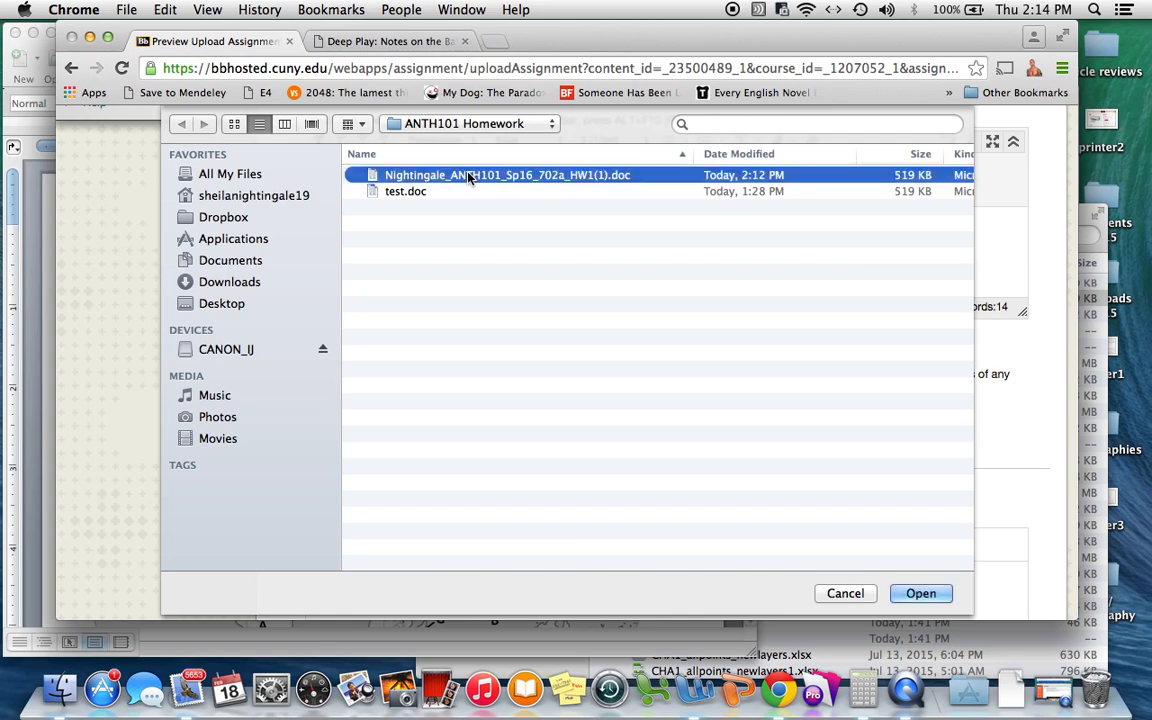
left_click(921, 594)
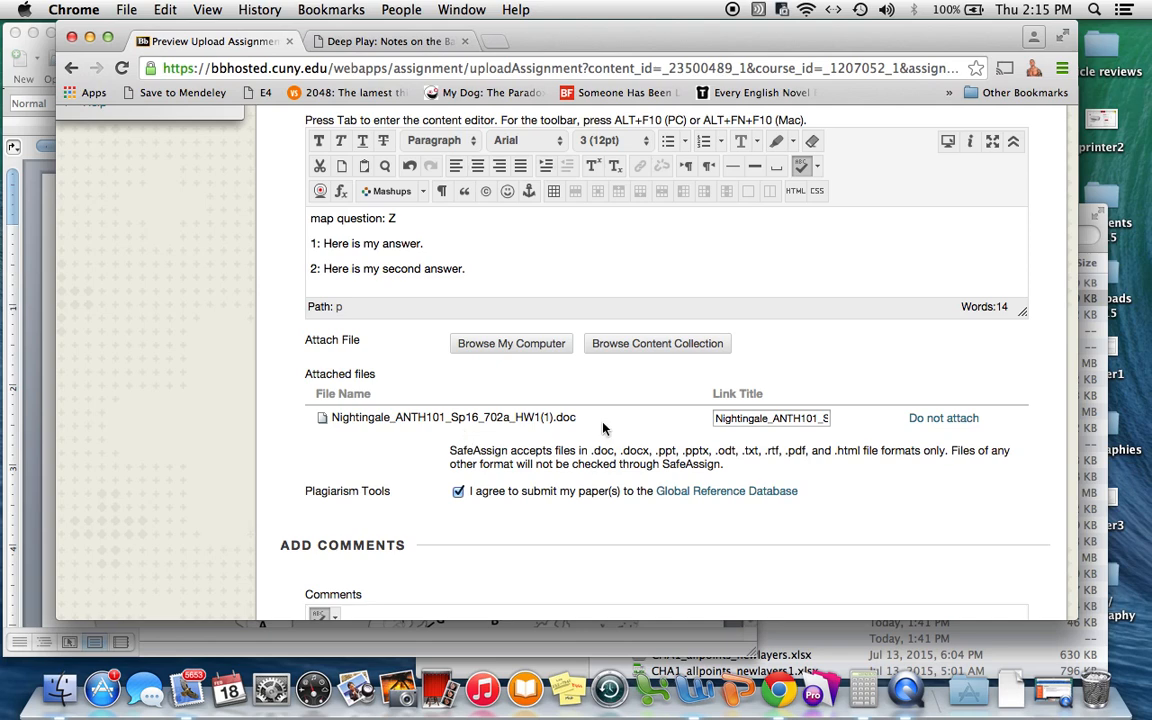
Submit the previewed Homework Assignment #1 and view the notice that the preview isn't saved.
scroll(604, 429, "down", 2)
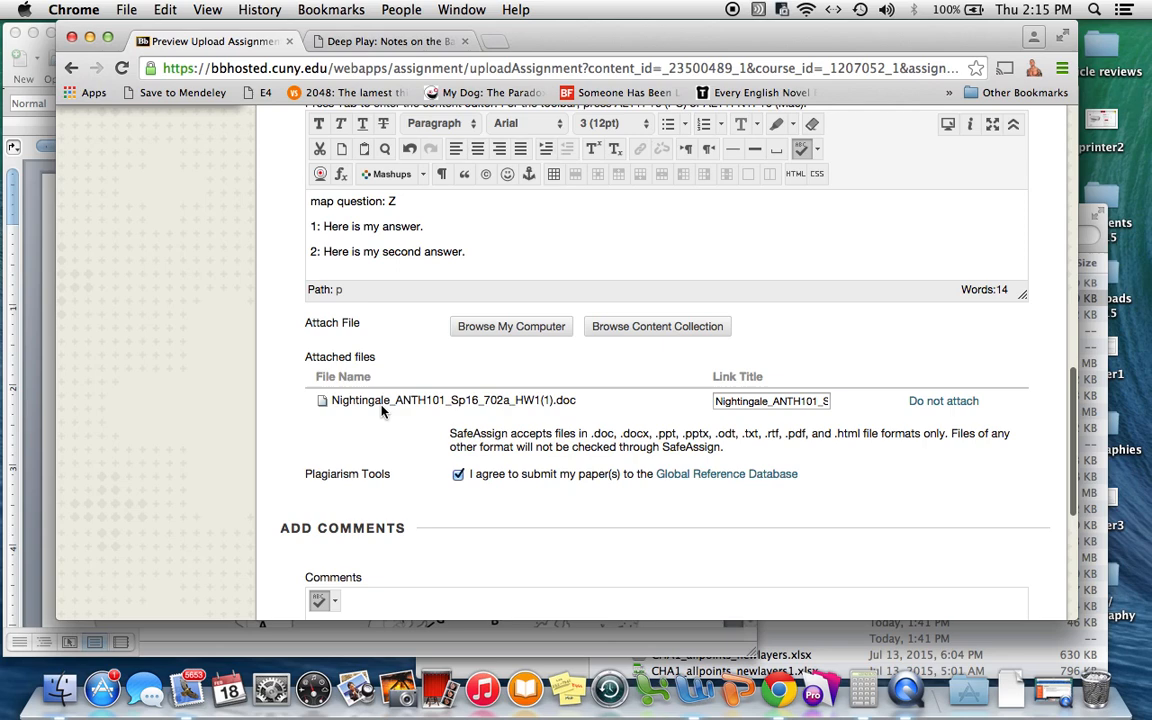
scroll(625, 403, "down", 2)
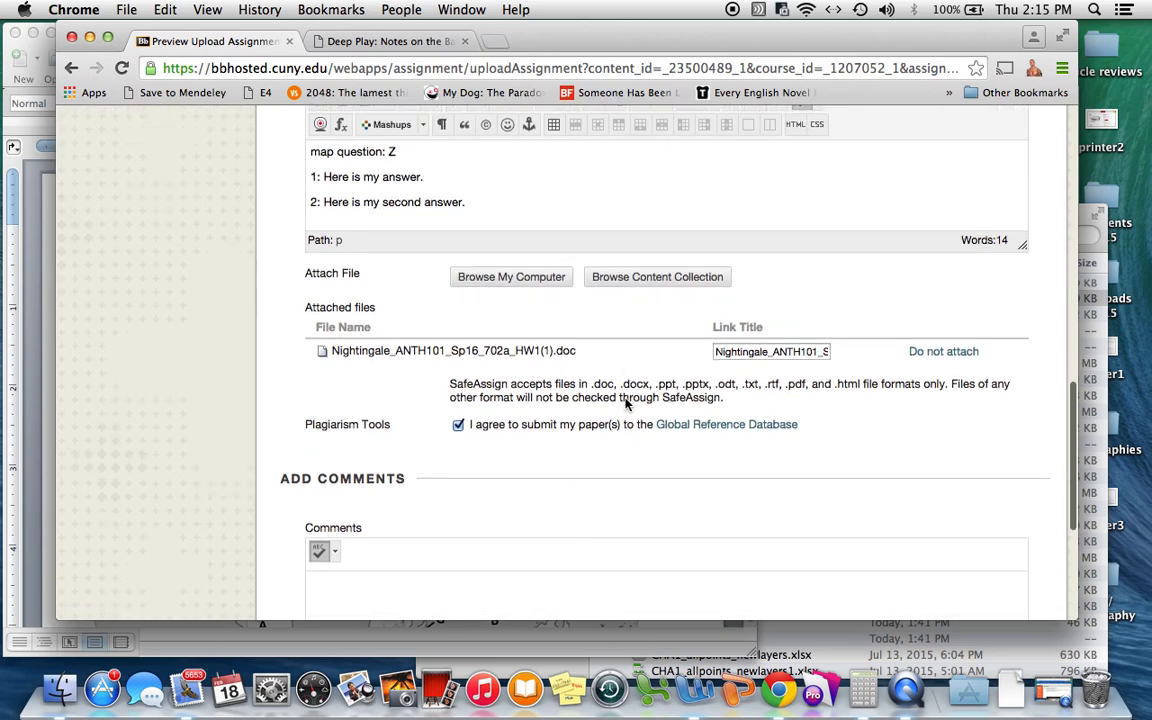
scroll(625, 403, "down", 5)
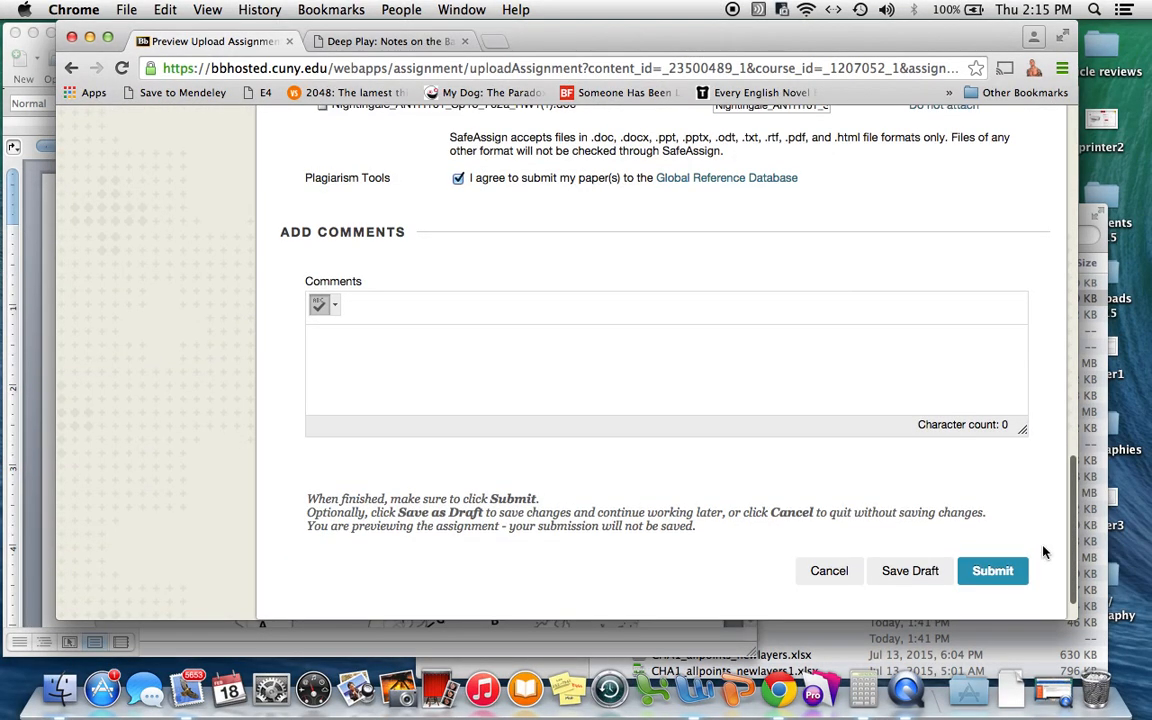
left_click(994, 574)
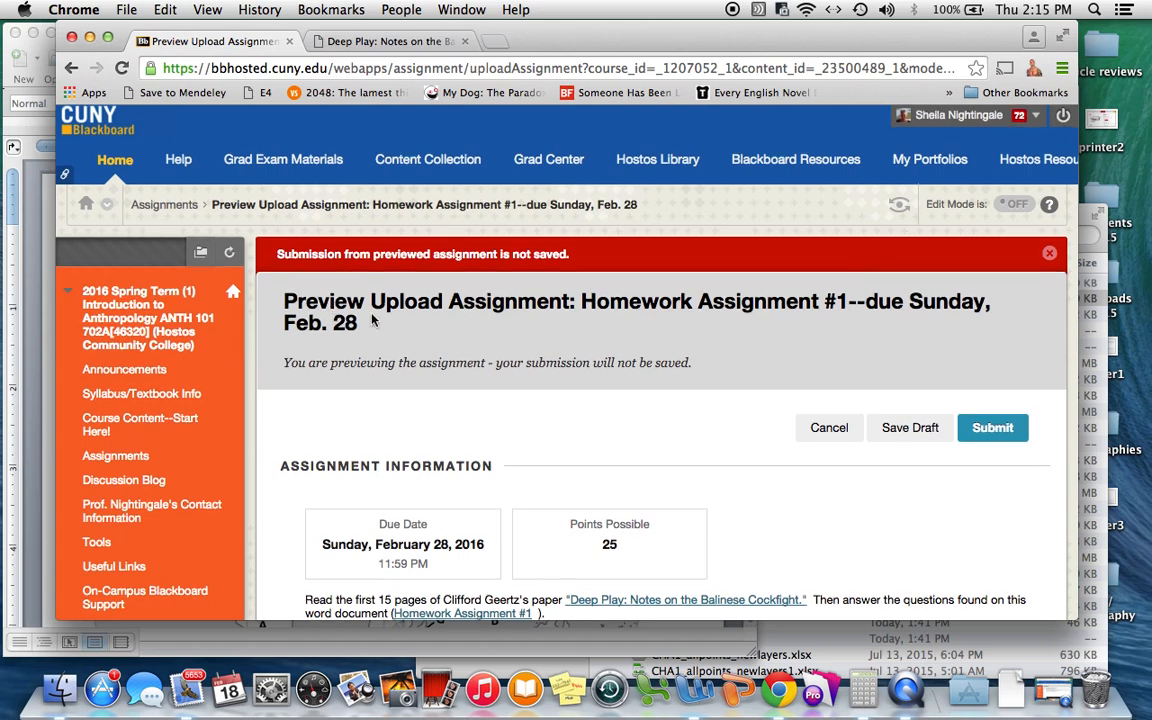
scroll(437, 342, "down", 1)
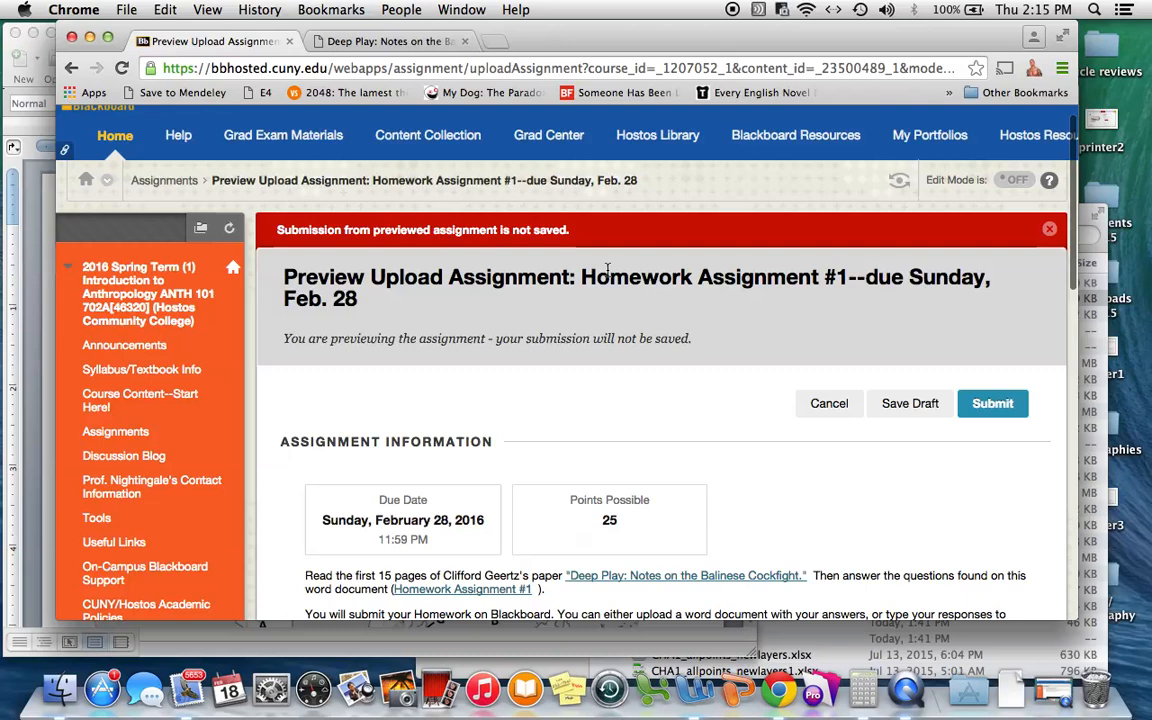
scroll(607, 275, "down", 5)
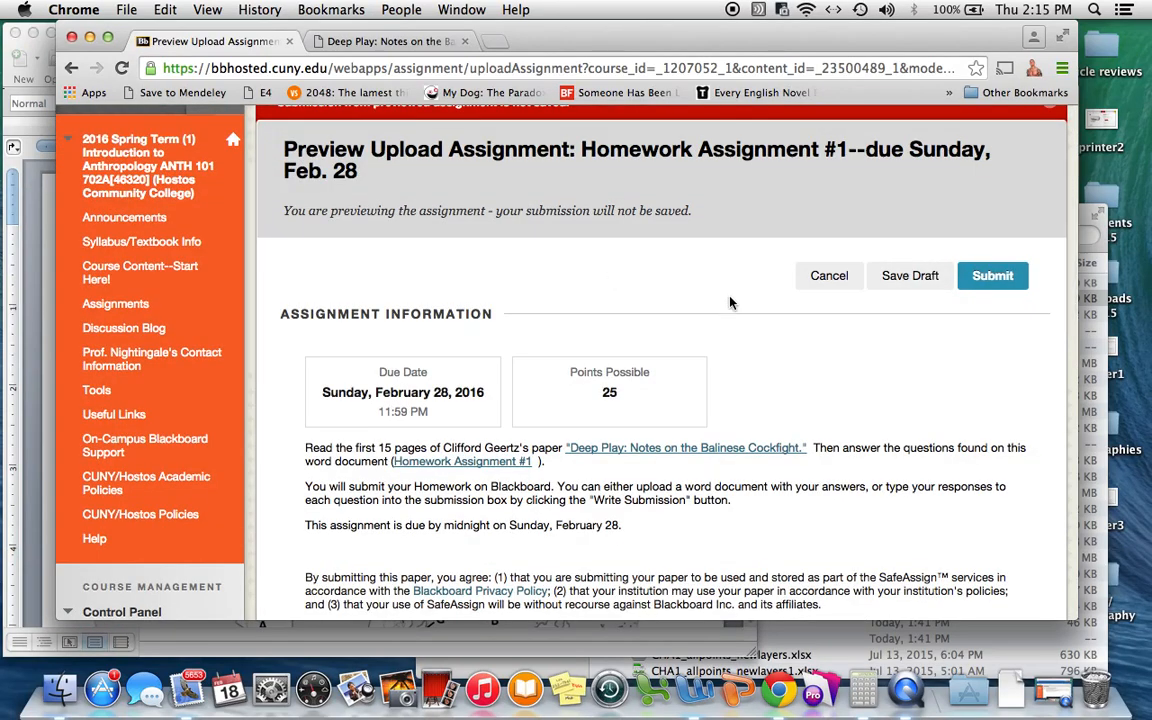